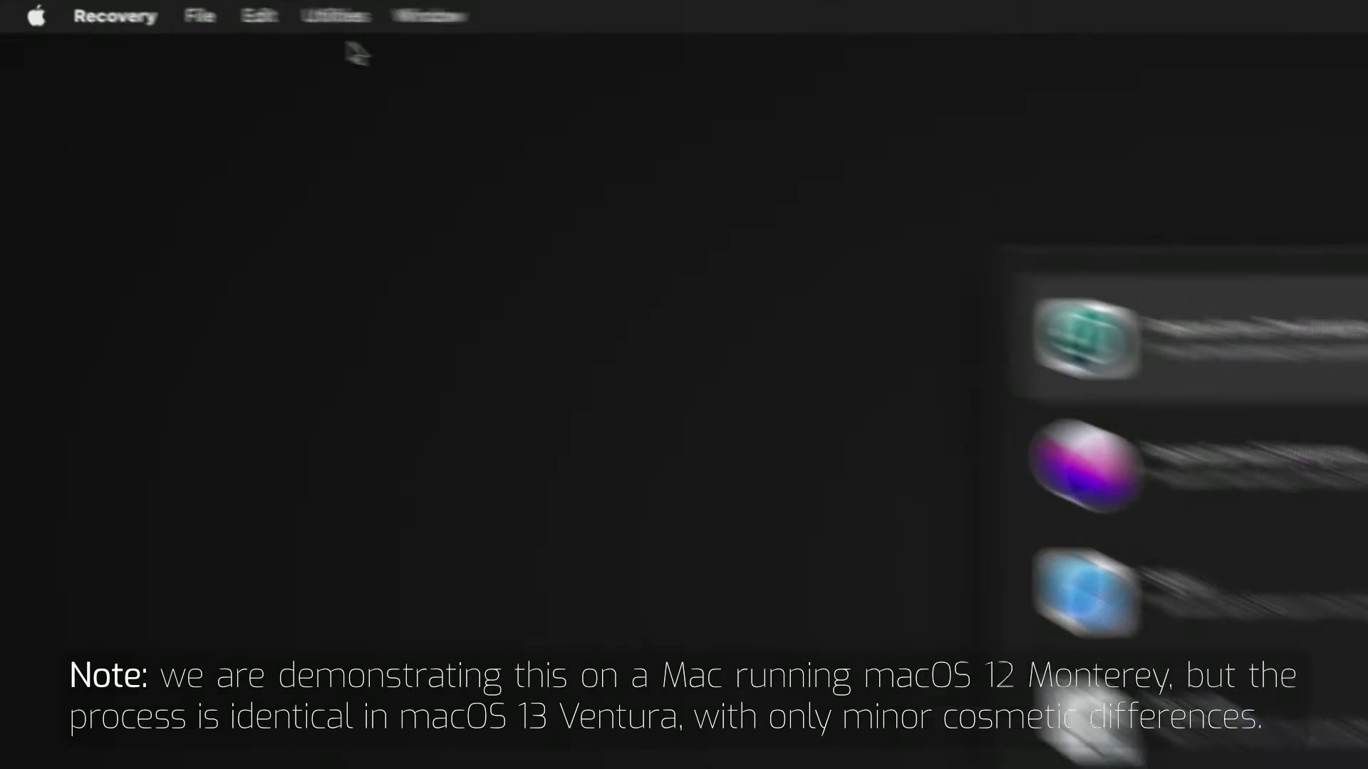
Launch Startup Security Utility from Utilities and pick Macintosh HD to set its security policy.
click(432, 21)
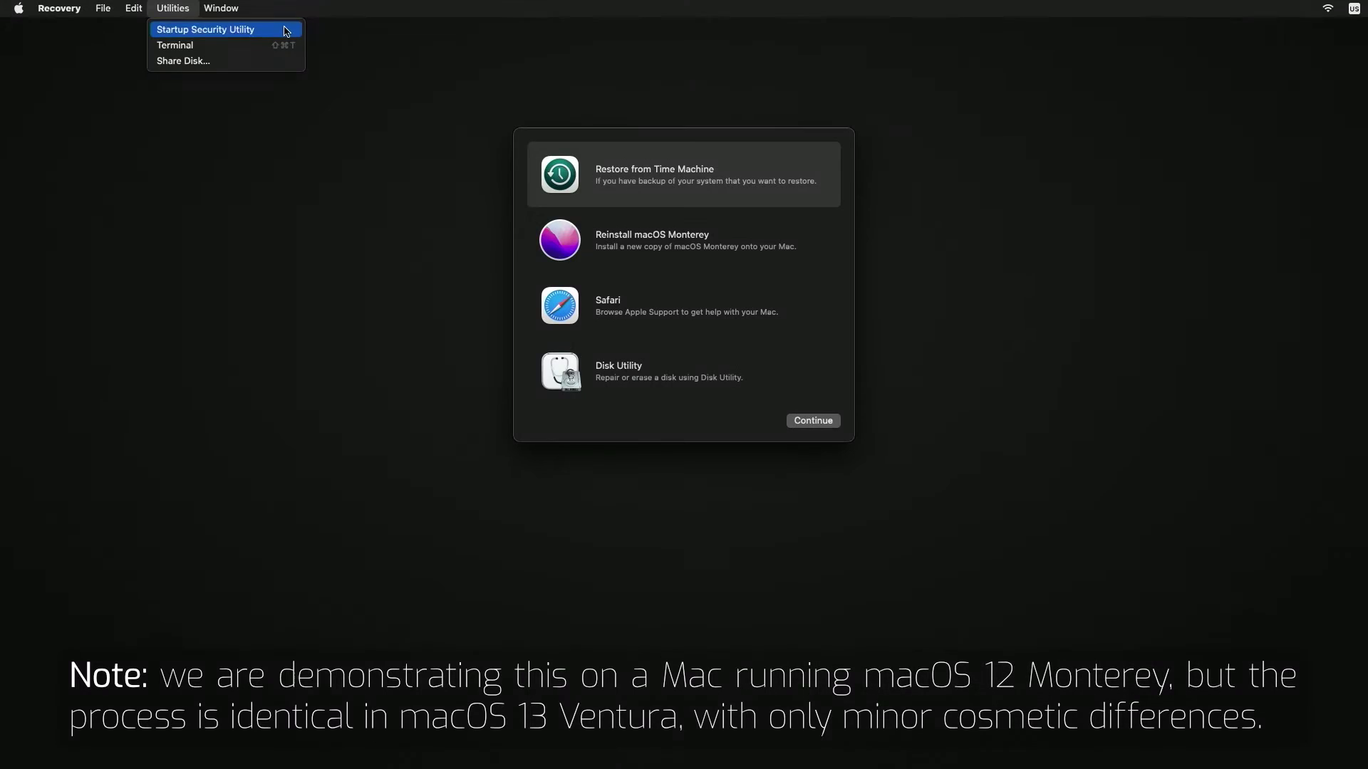
click(710, 71)
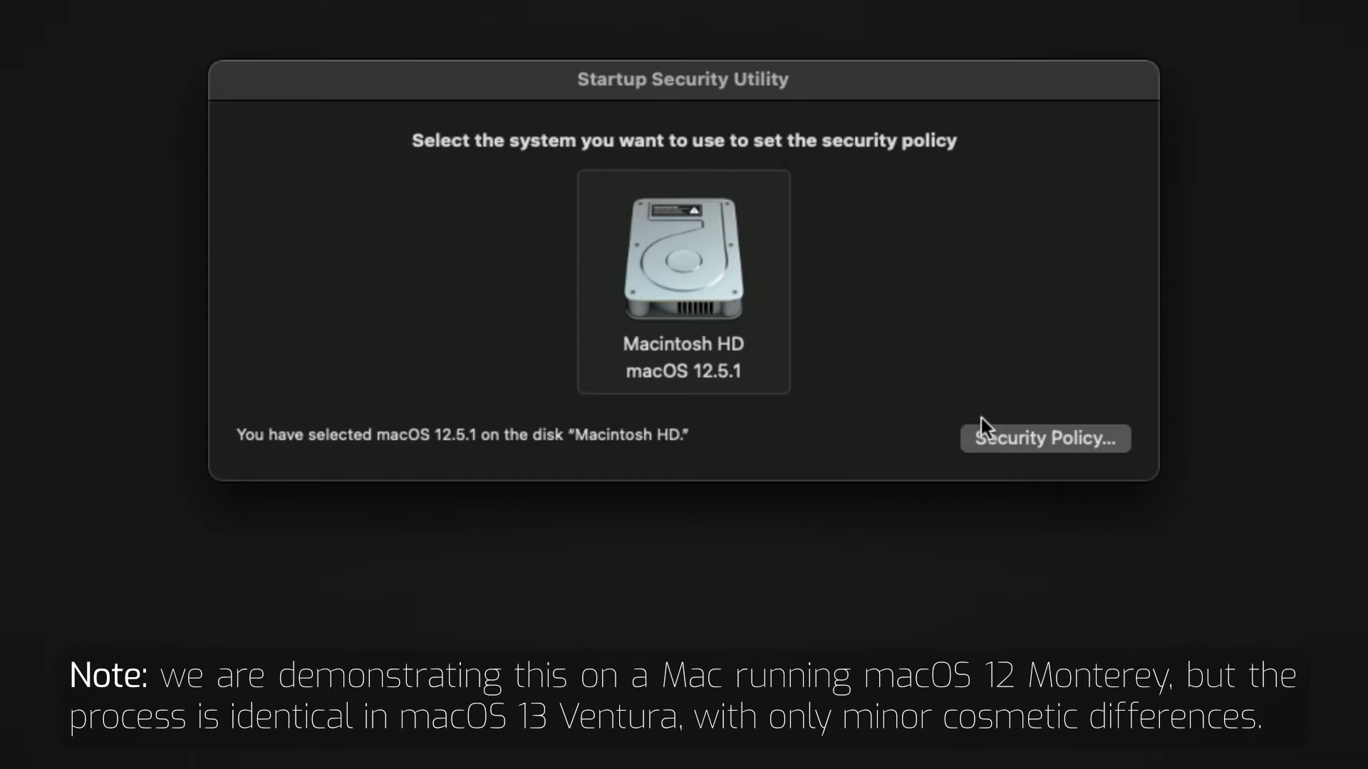
click(1021, 444)
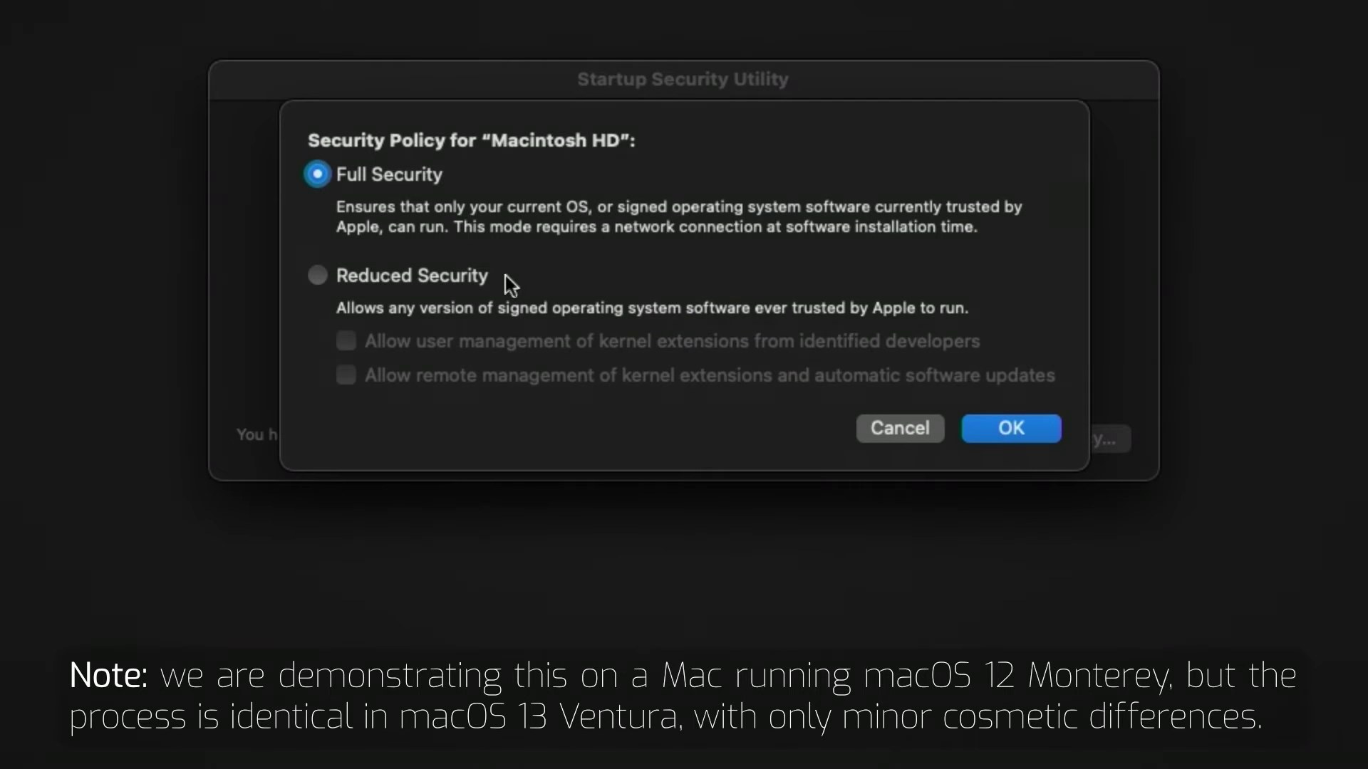
Apply Reduced Security with identified-developer kernel extensions using the admin password, then restart the Mac.
click(457, 278)
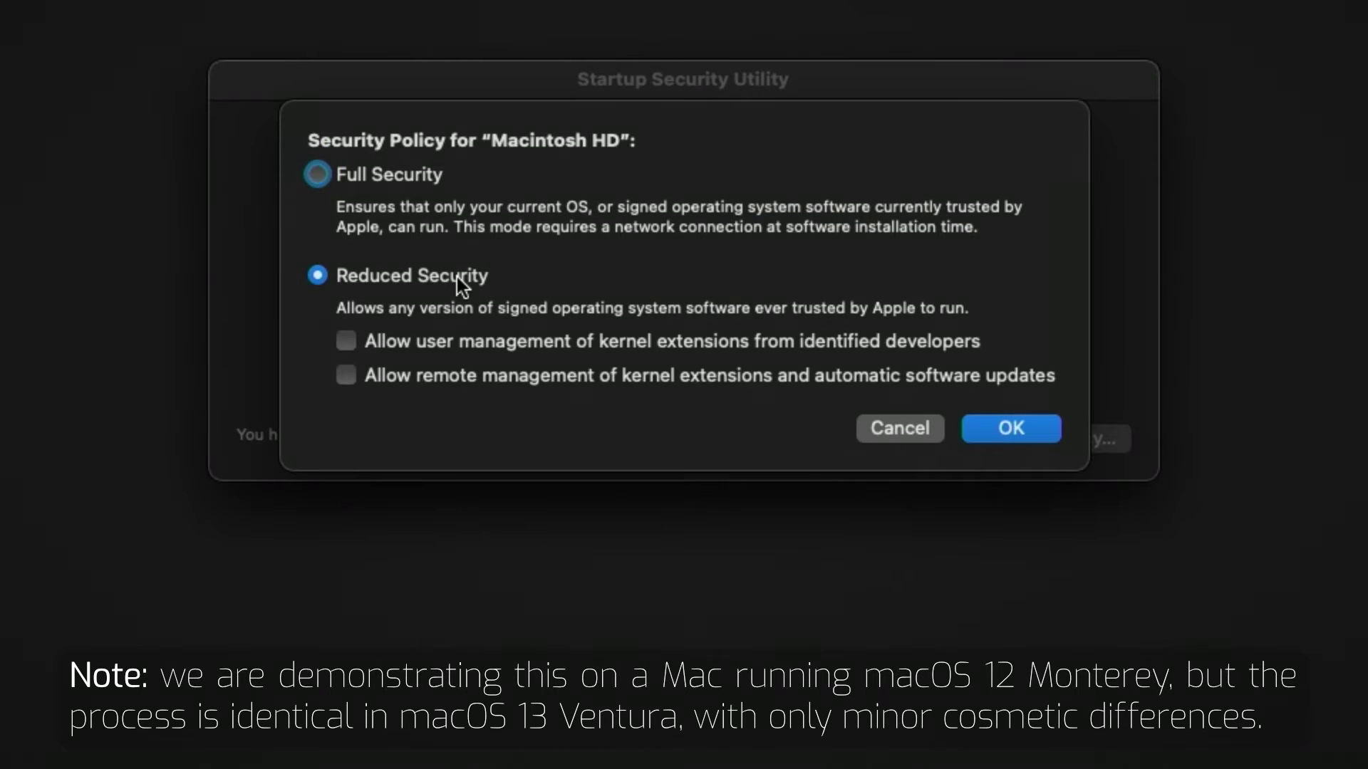
click(468, 339)
click(976, 424)
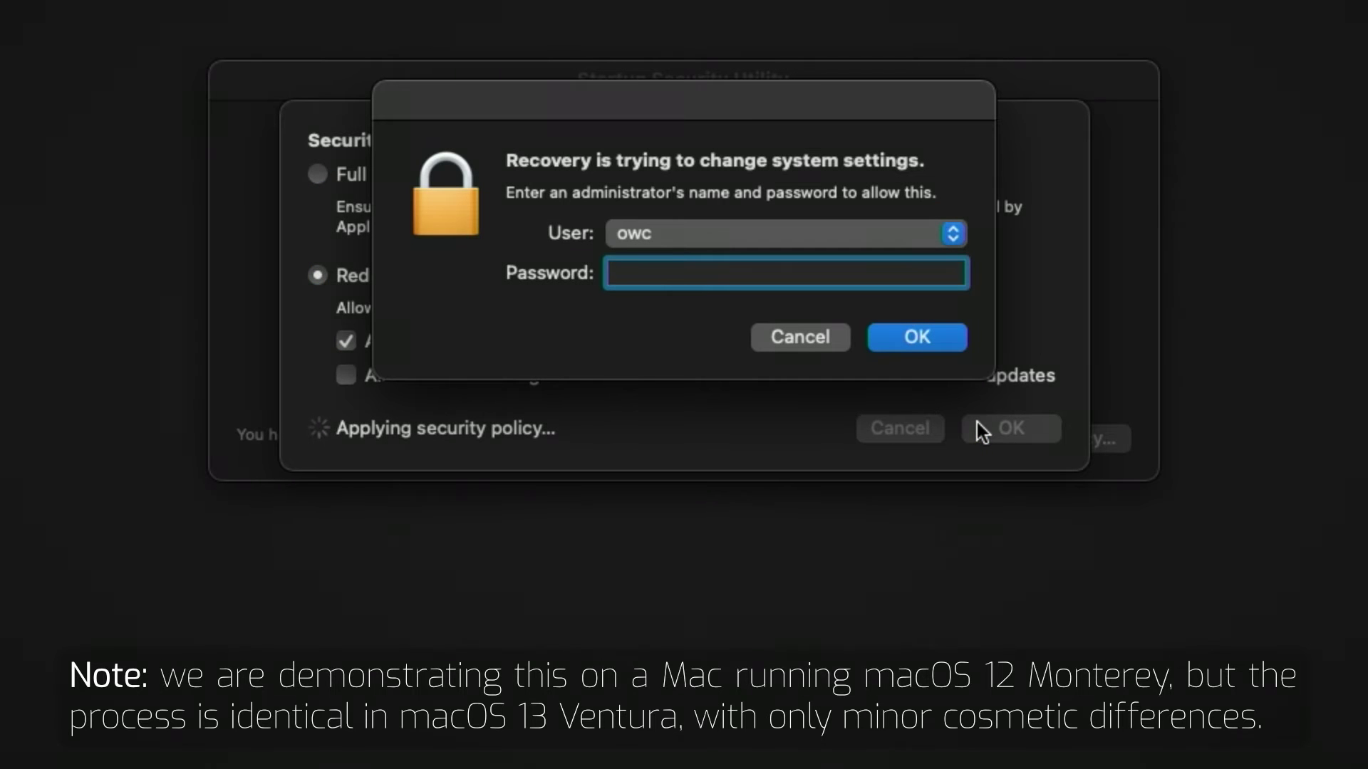
text(•••••••)
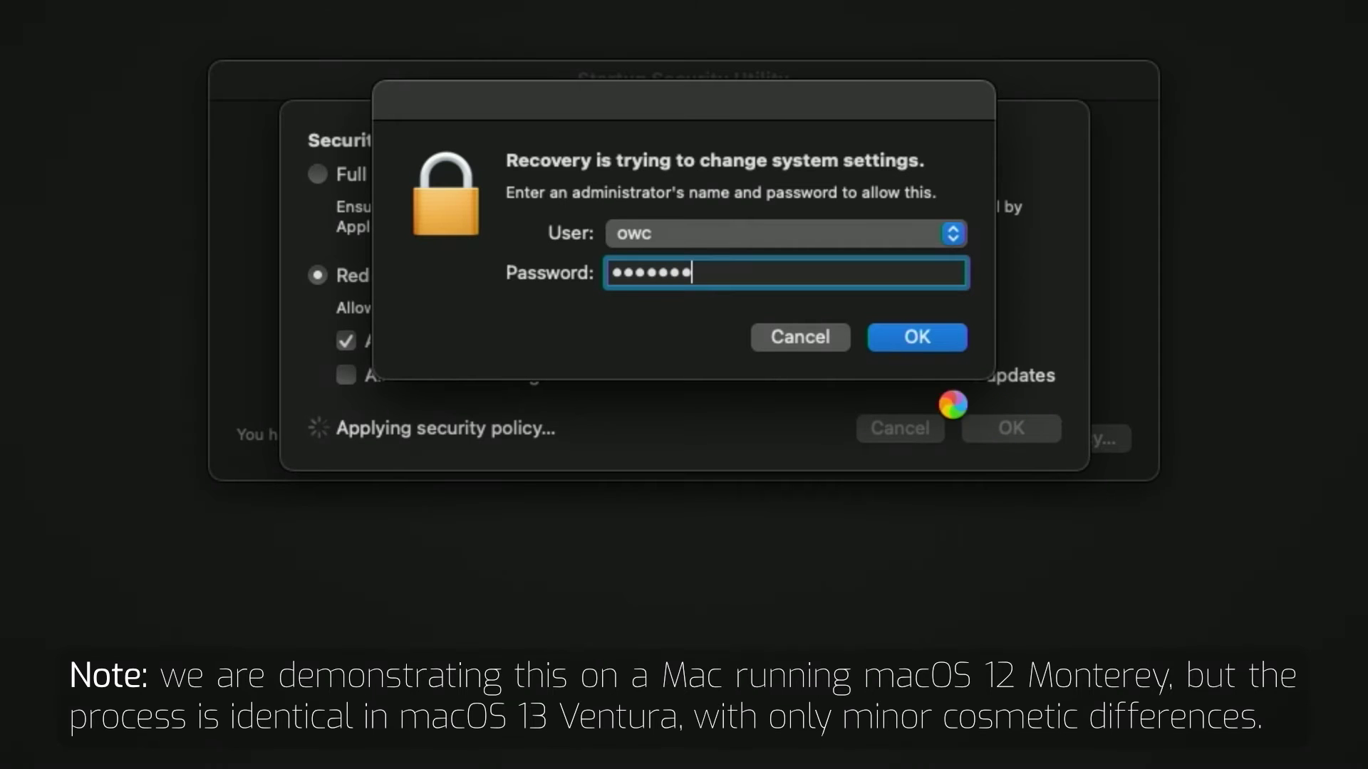
text(•)
click(938, 343)
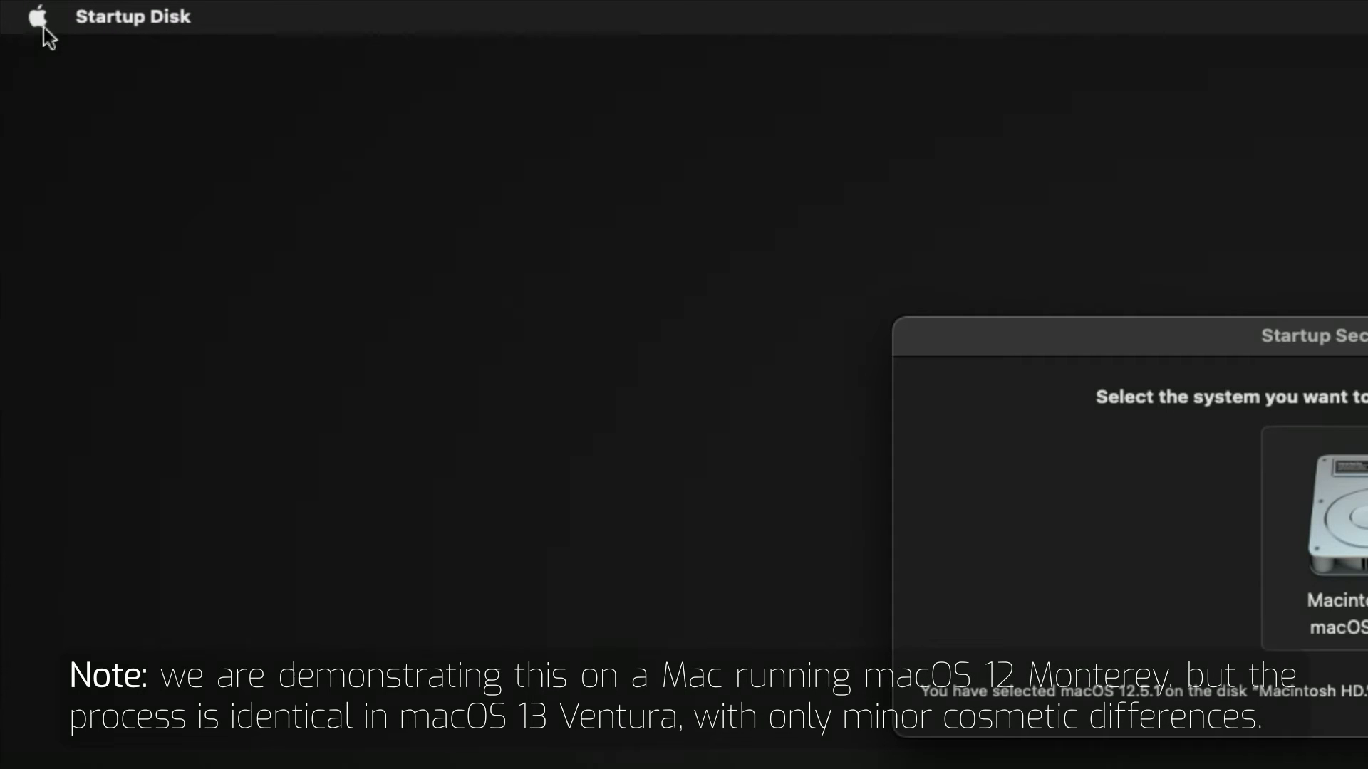
click(44, 26)
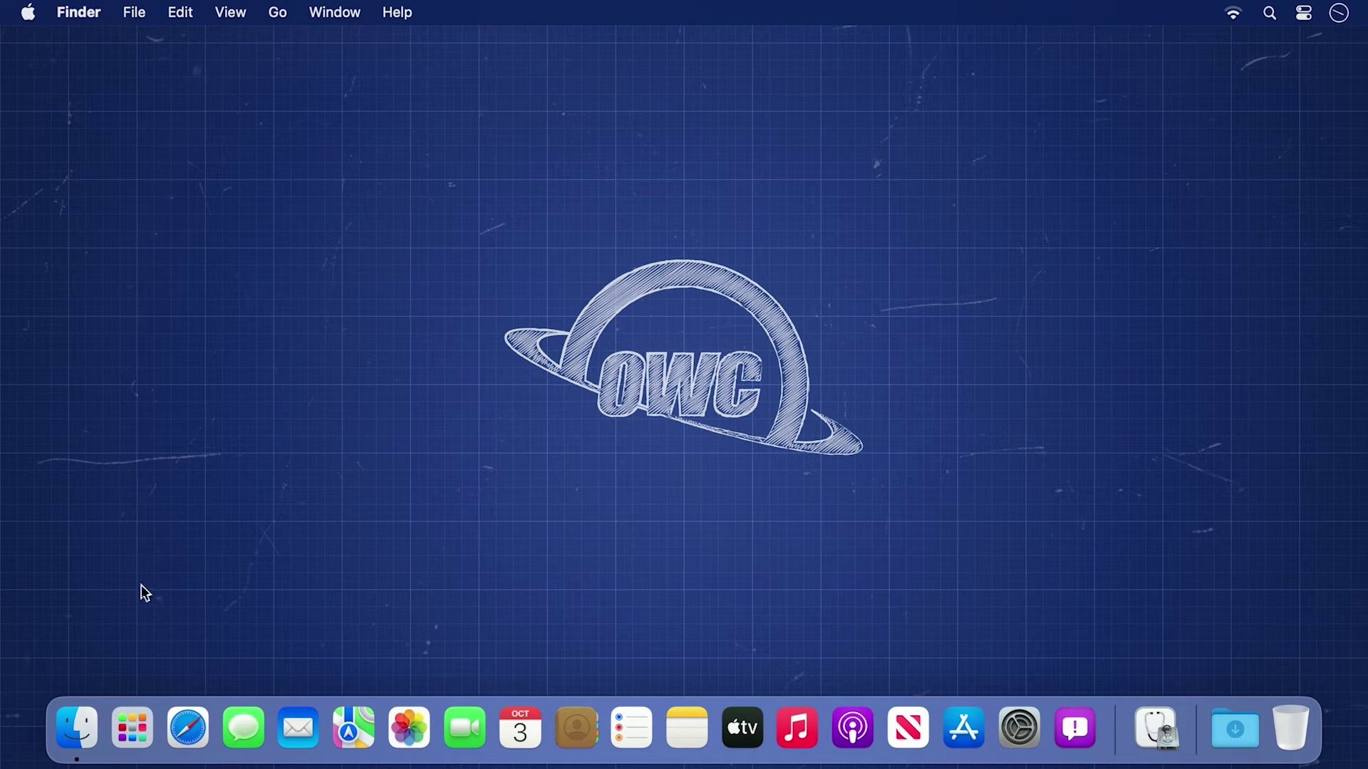
Open Safari and load macsales.com/dockejector.
click(189, 730)
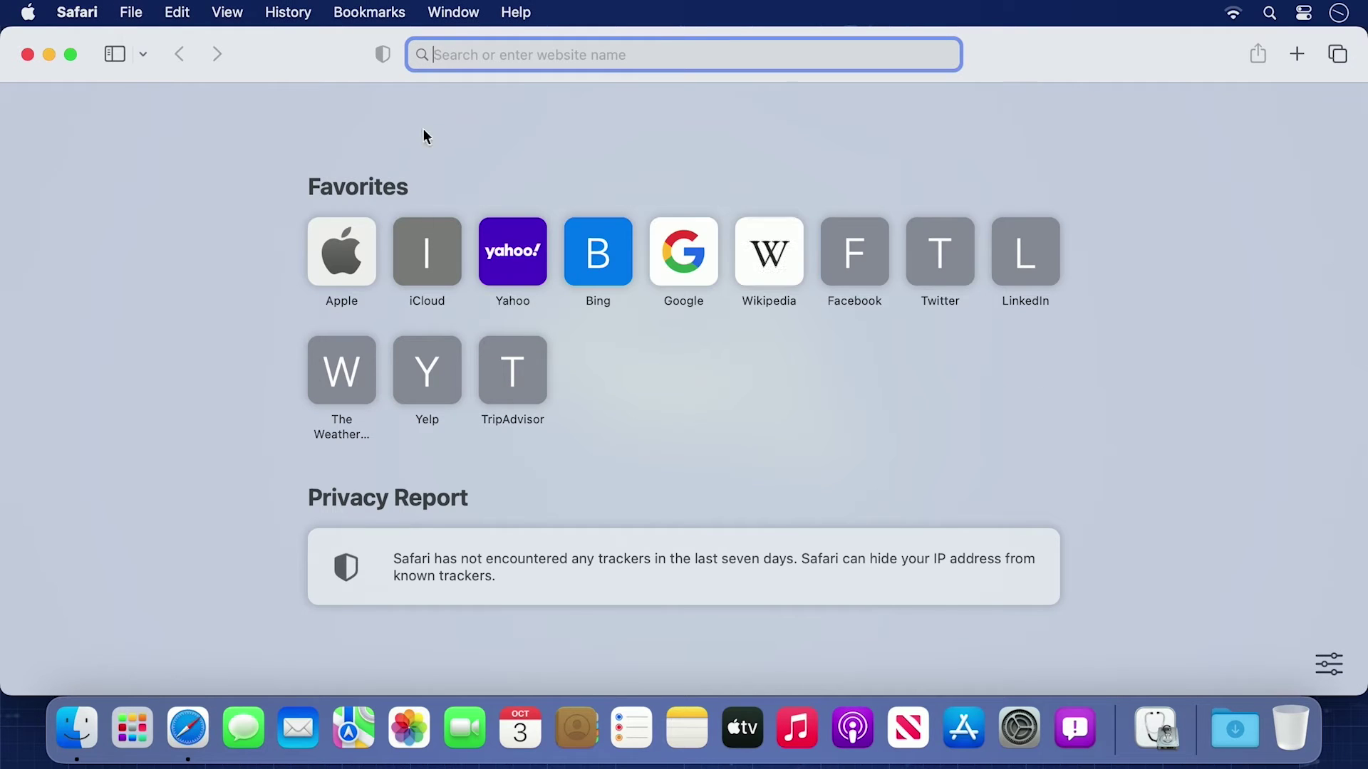
text(ma)
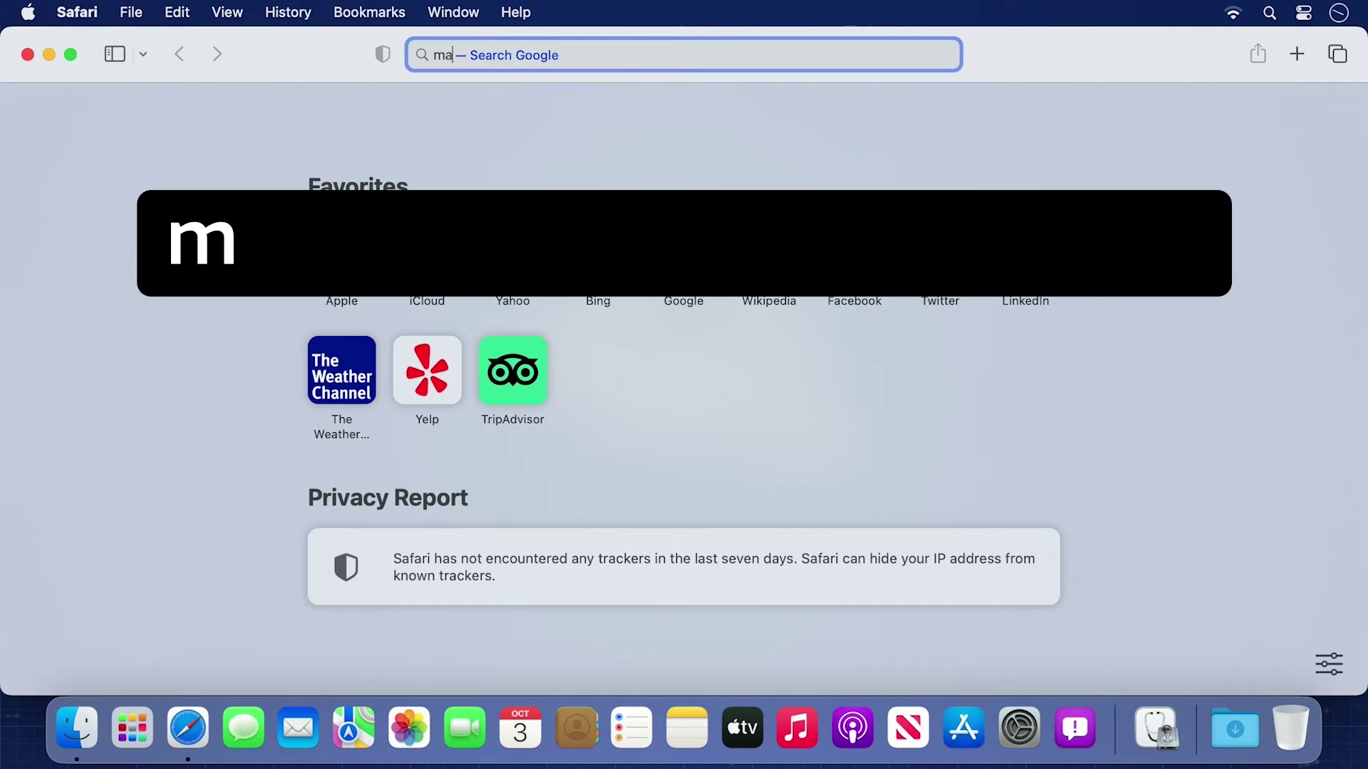
text(csales.com/dockejector)
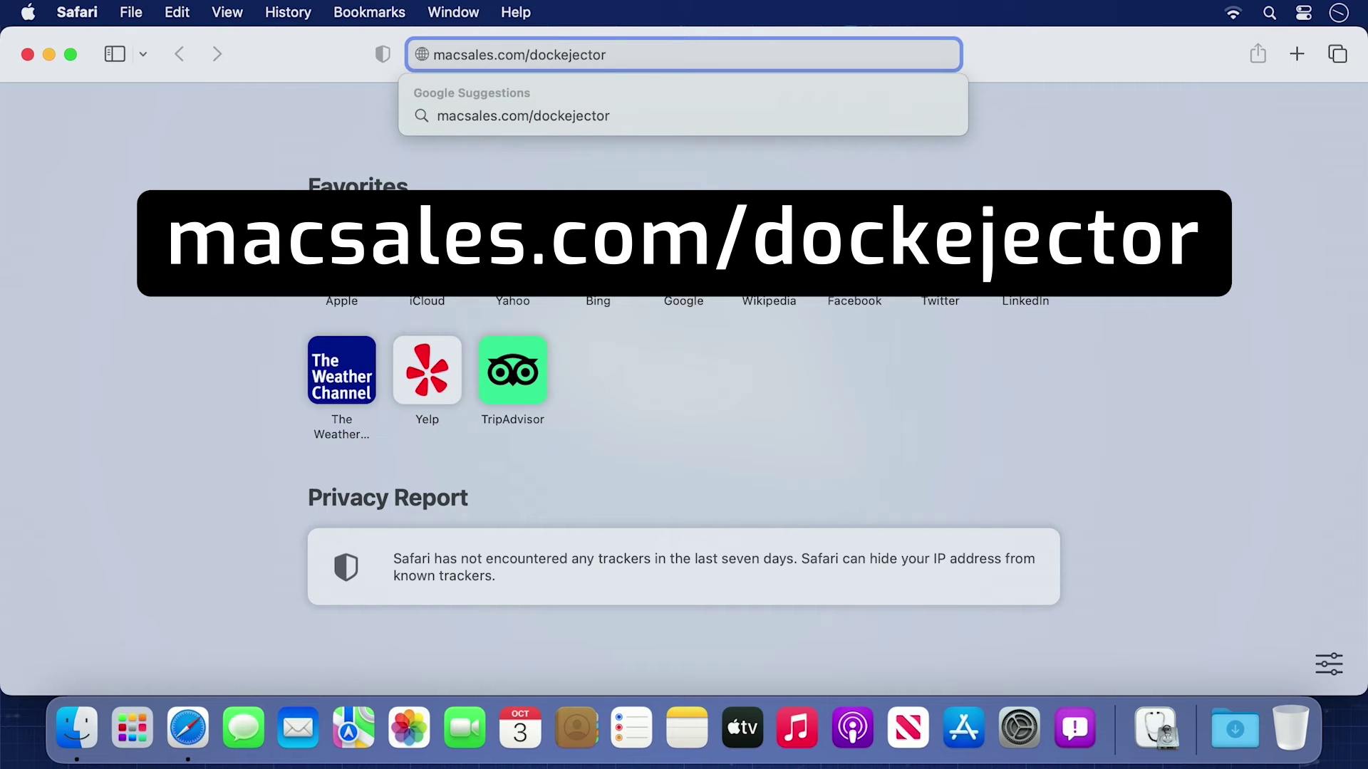
key(Return)
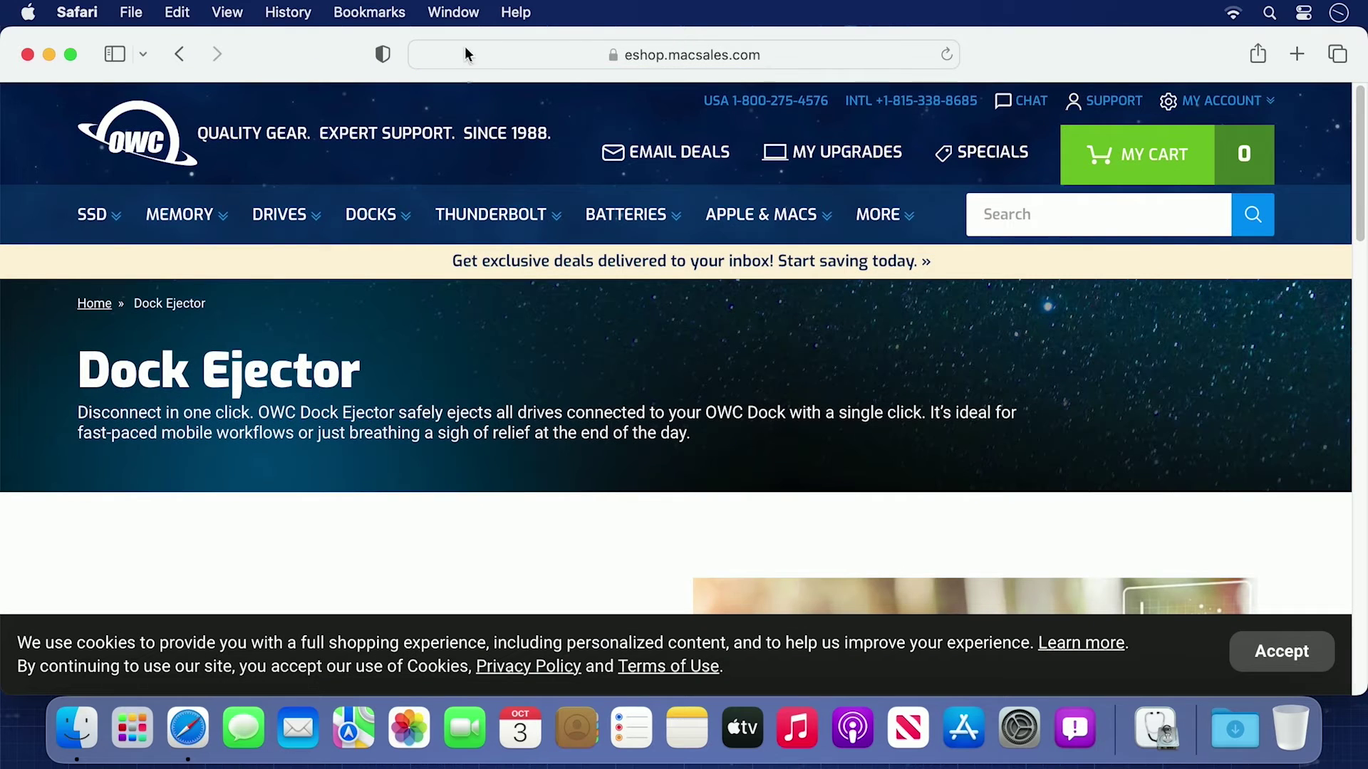
Download Dock Ejector for Mac, allowing downloads from eshop.macsales.com.
scroll(400, 275, down, 3)
scroll(401, 274, down, 15)
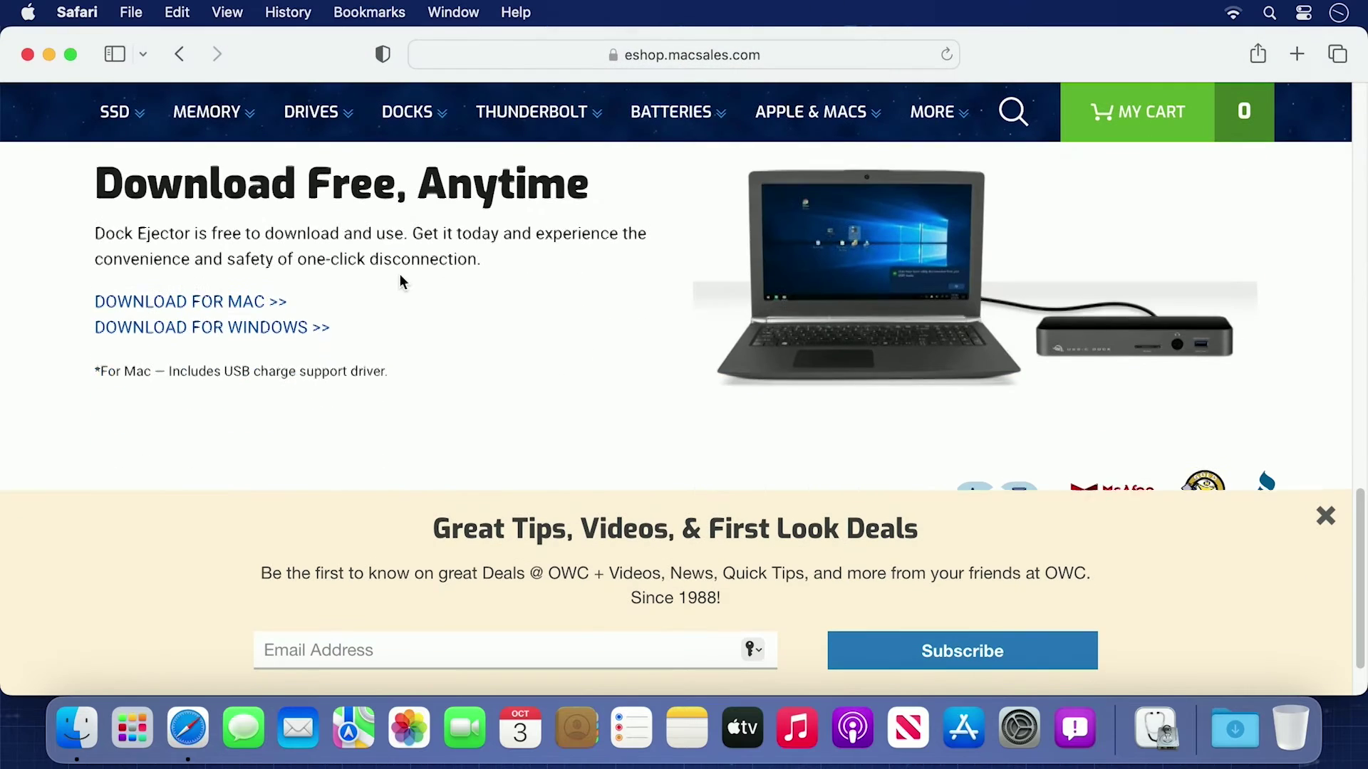
click(145, 299)
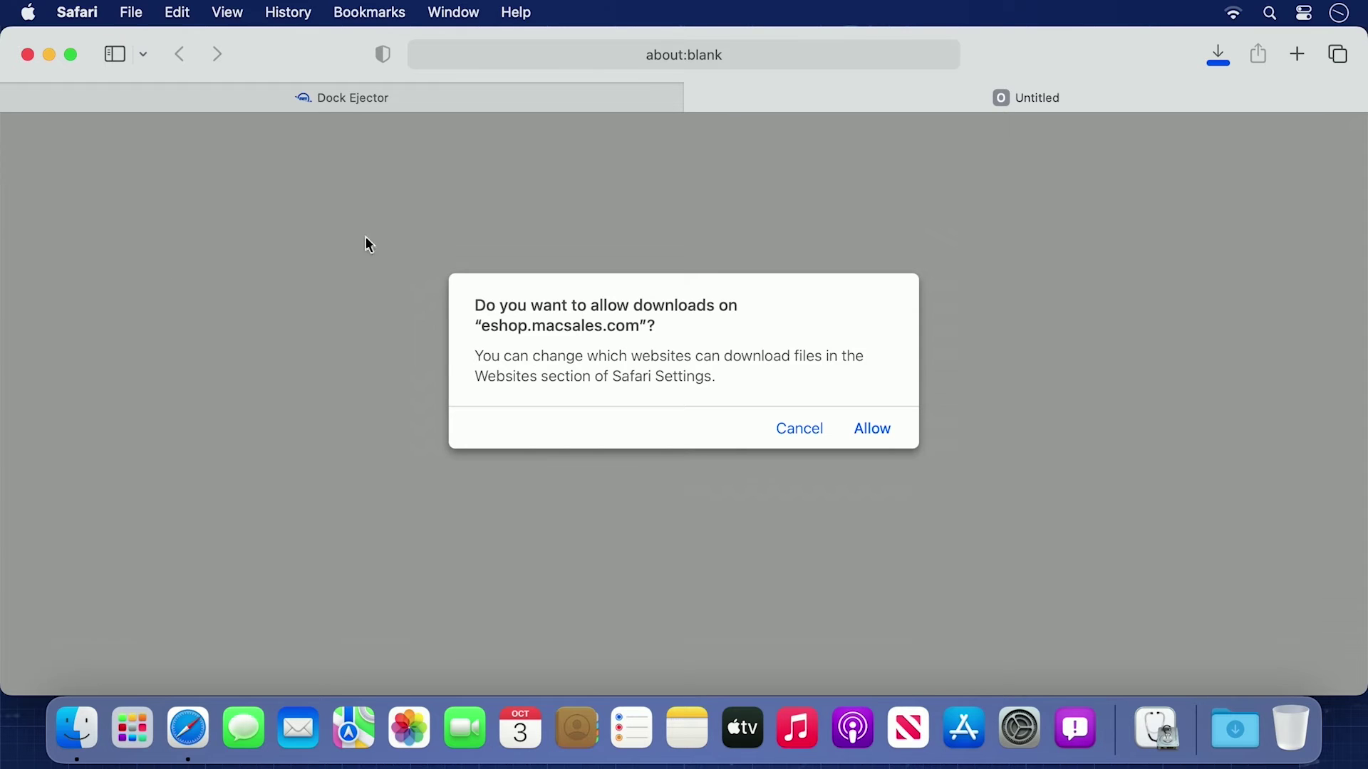
click(876, 429)
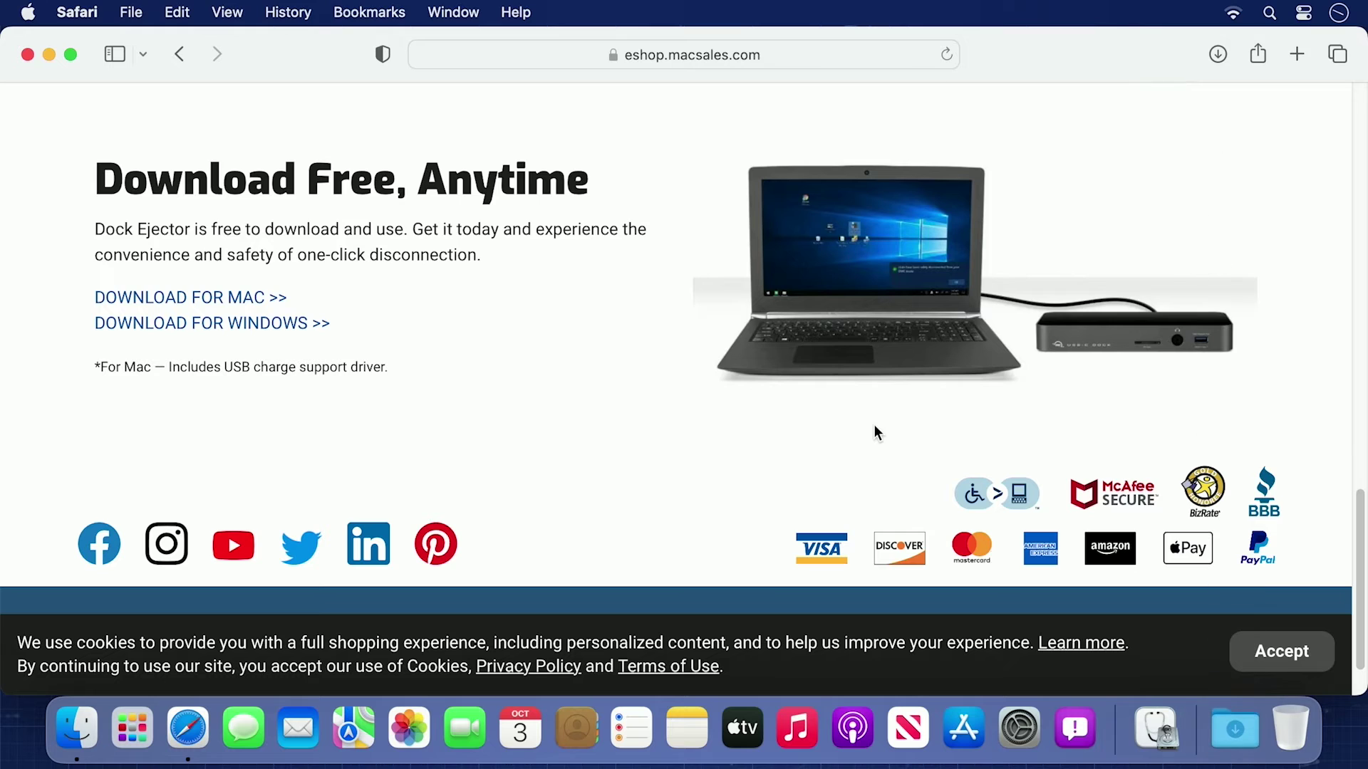
click(76, 12)
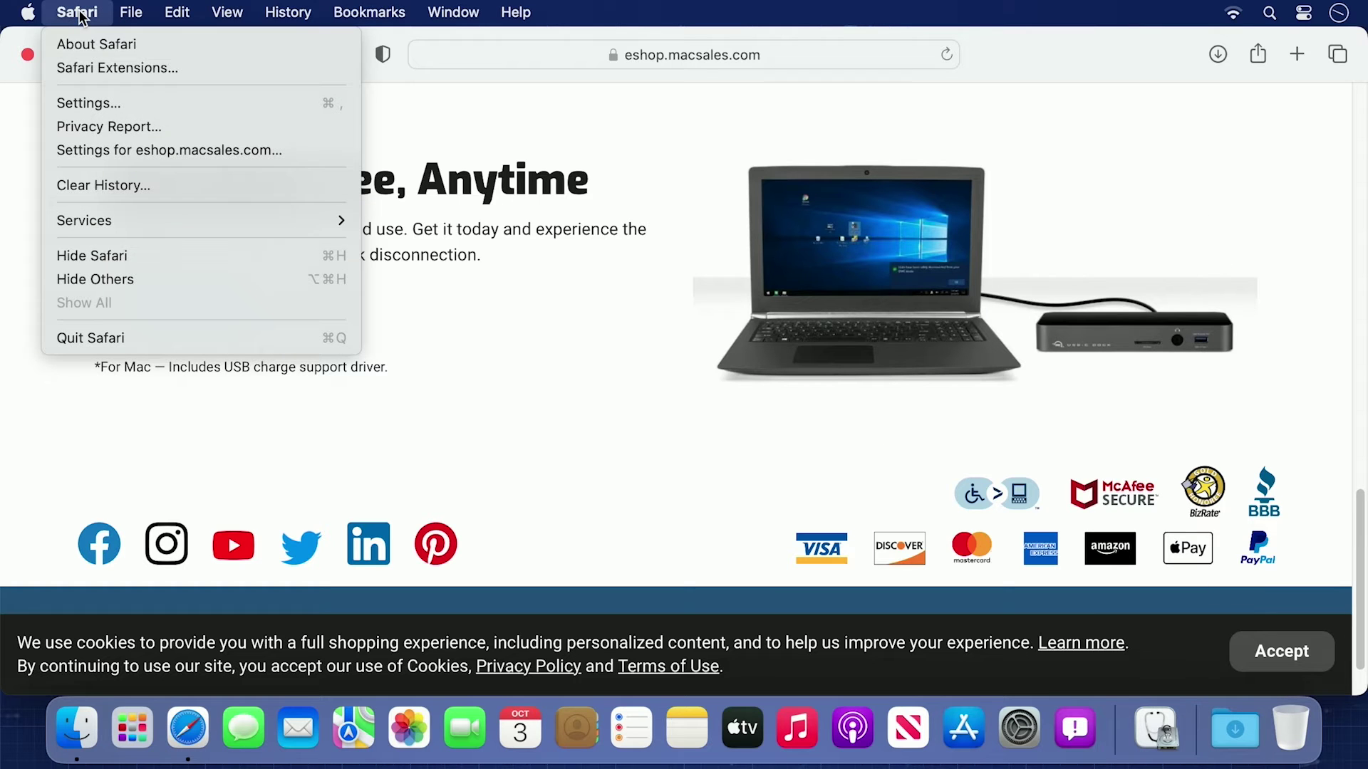
Quit Safari and launch the installer from OWC Dock Ejector 1.1.7.dmg in the Downloads folder.
click(64, 339)
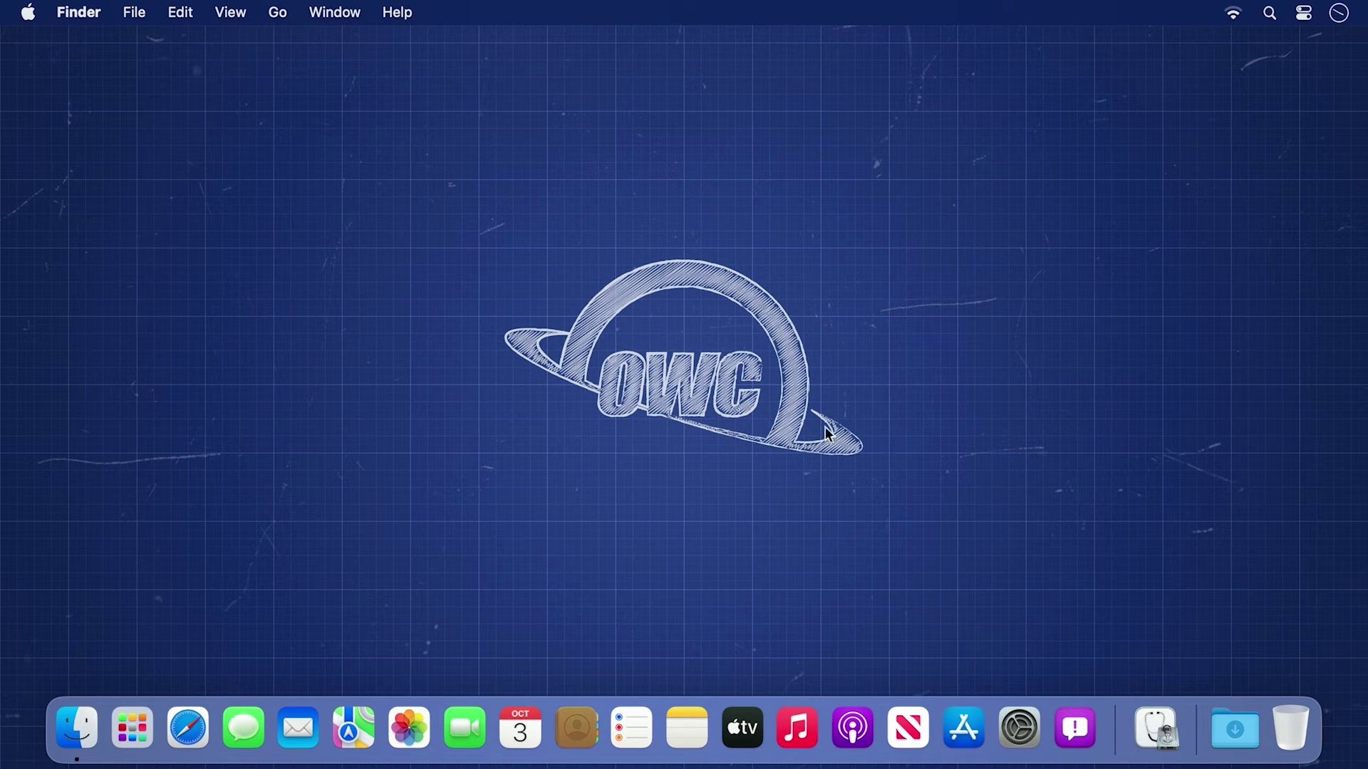
click(1237, 720)
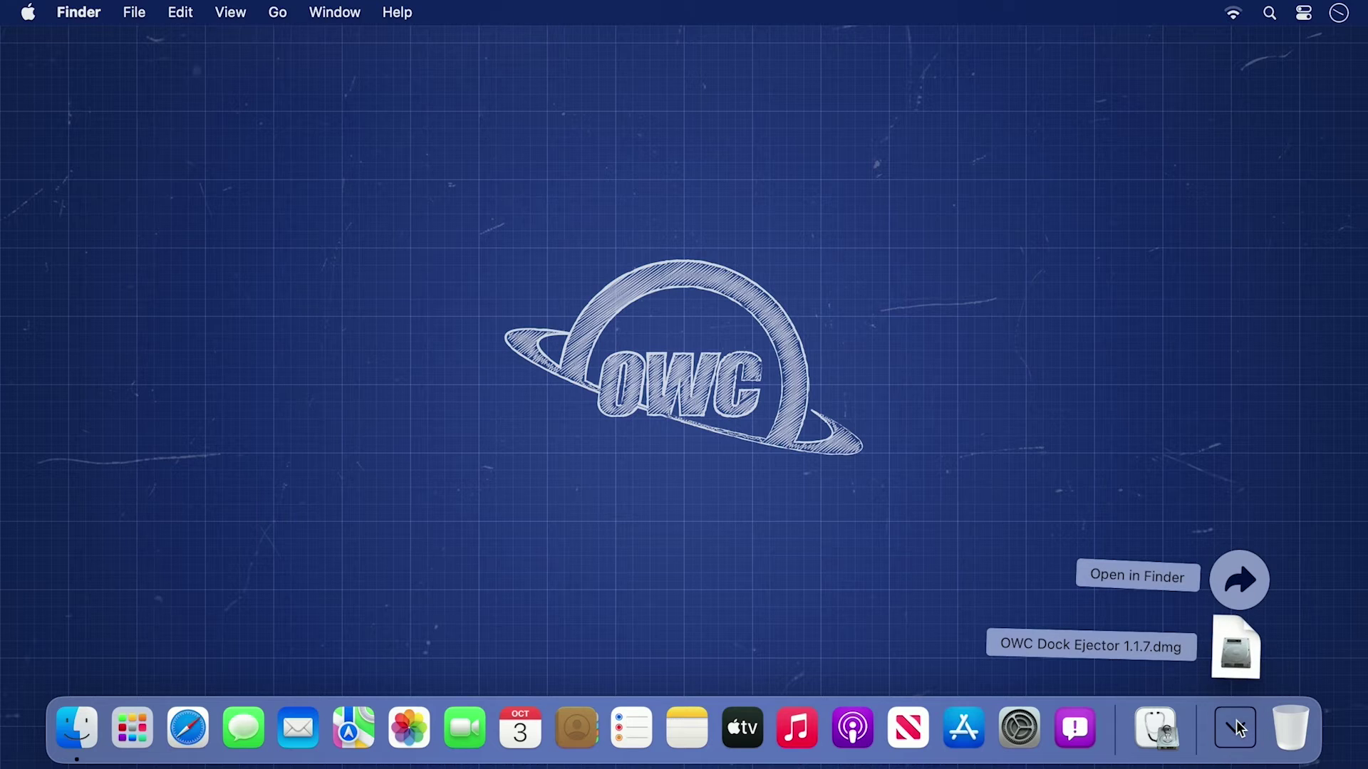
click(1241, 584)
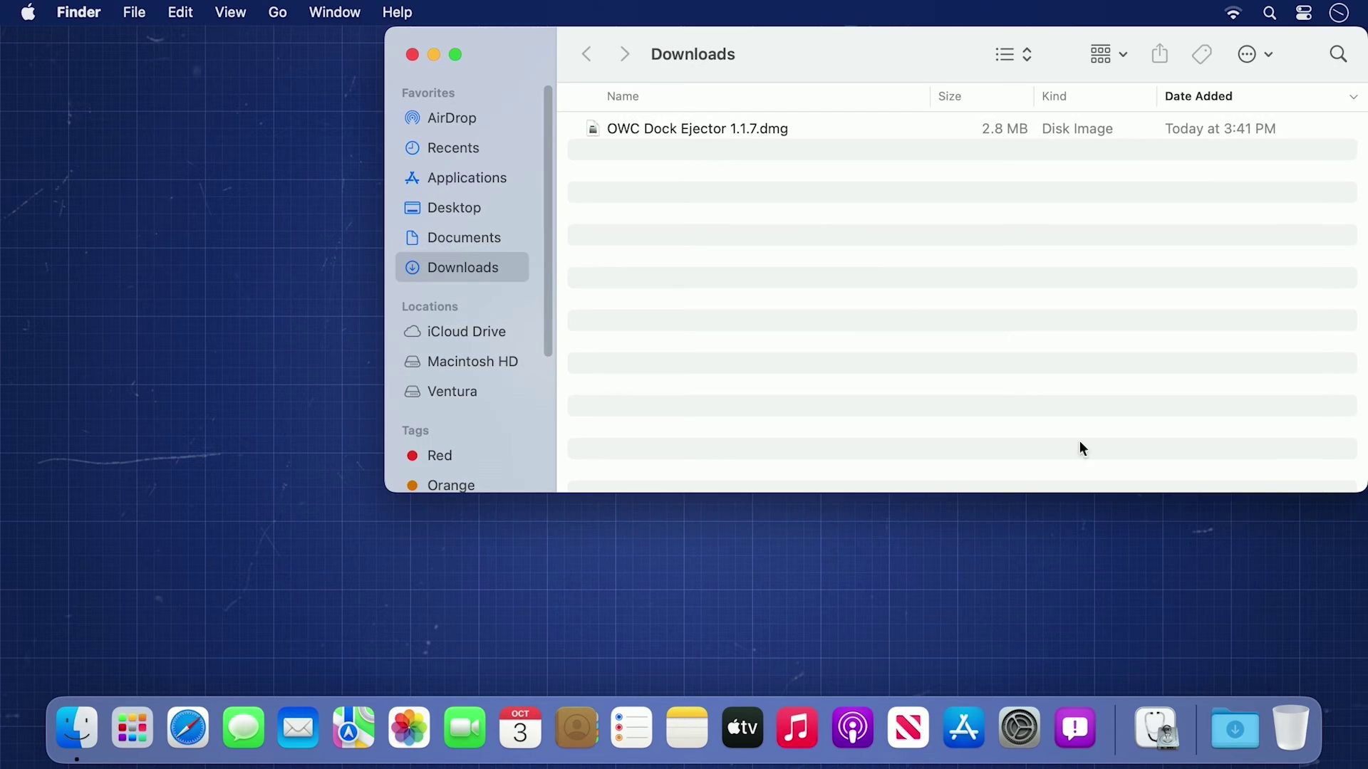
click(724, 137)
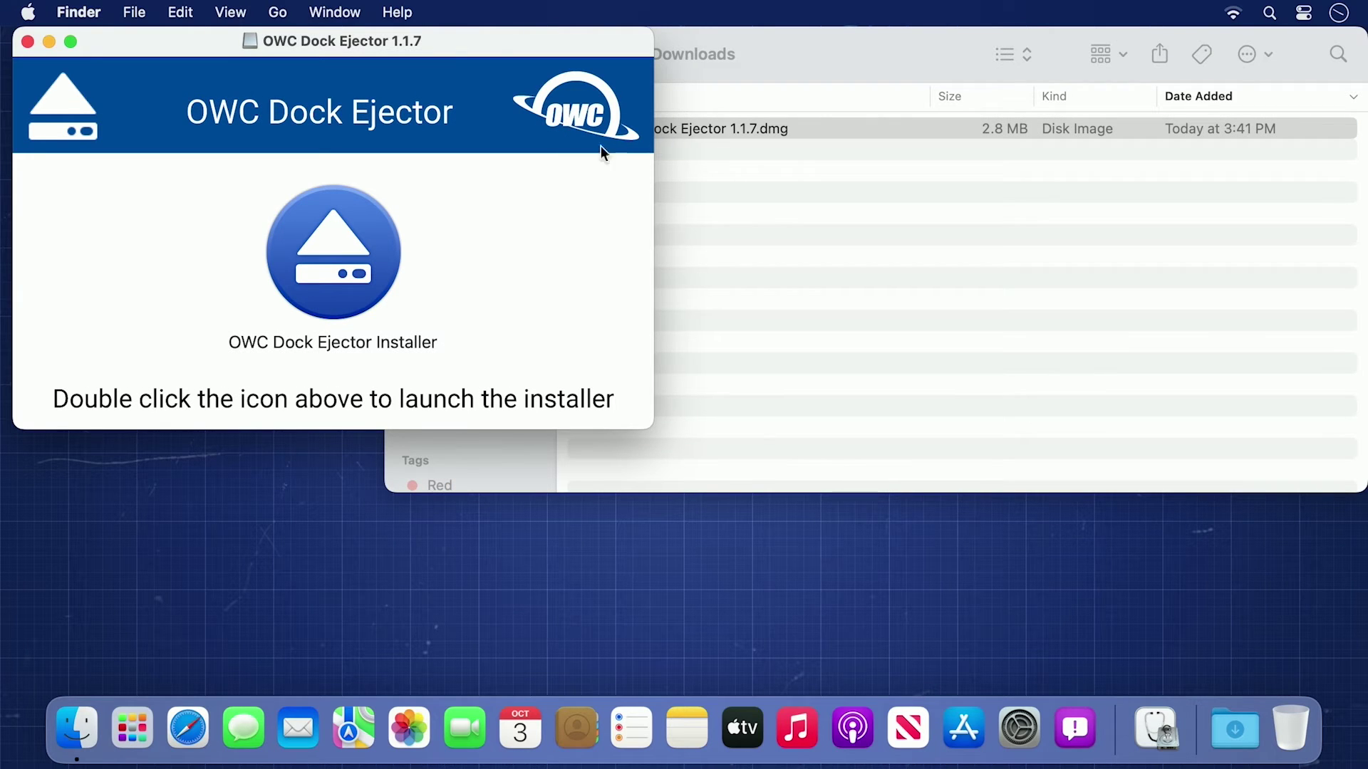
double_click(335, 255)
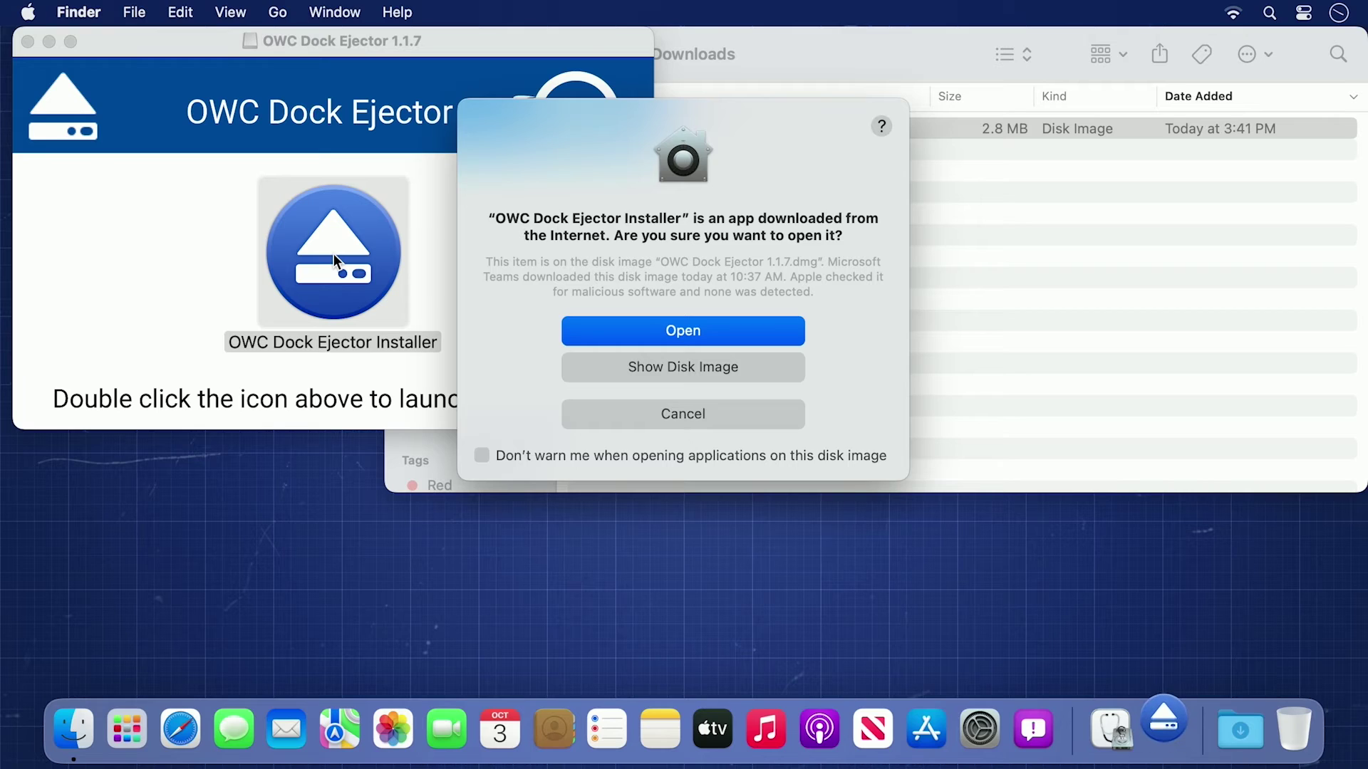
Confirm opening the installer and agree to the OWC software license.
click(694, 327)
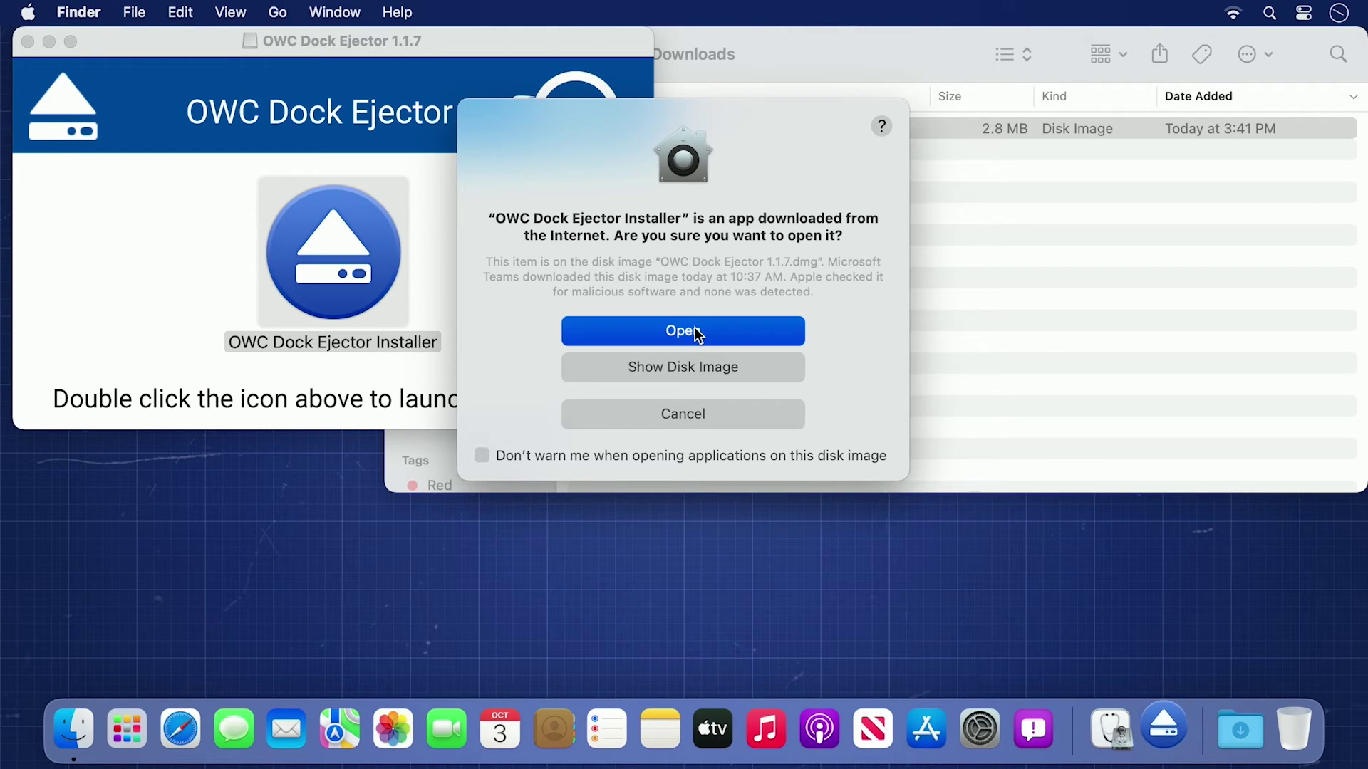
scroll(920, 194, down, 10)
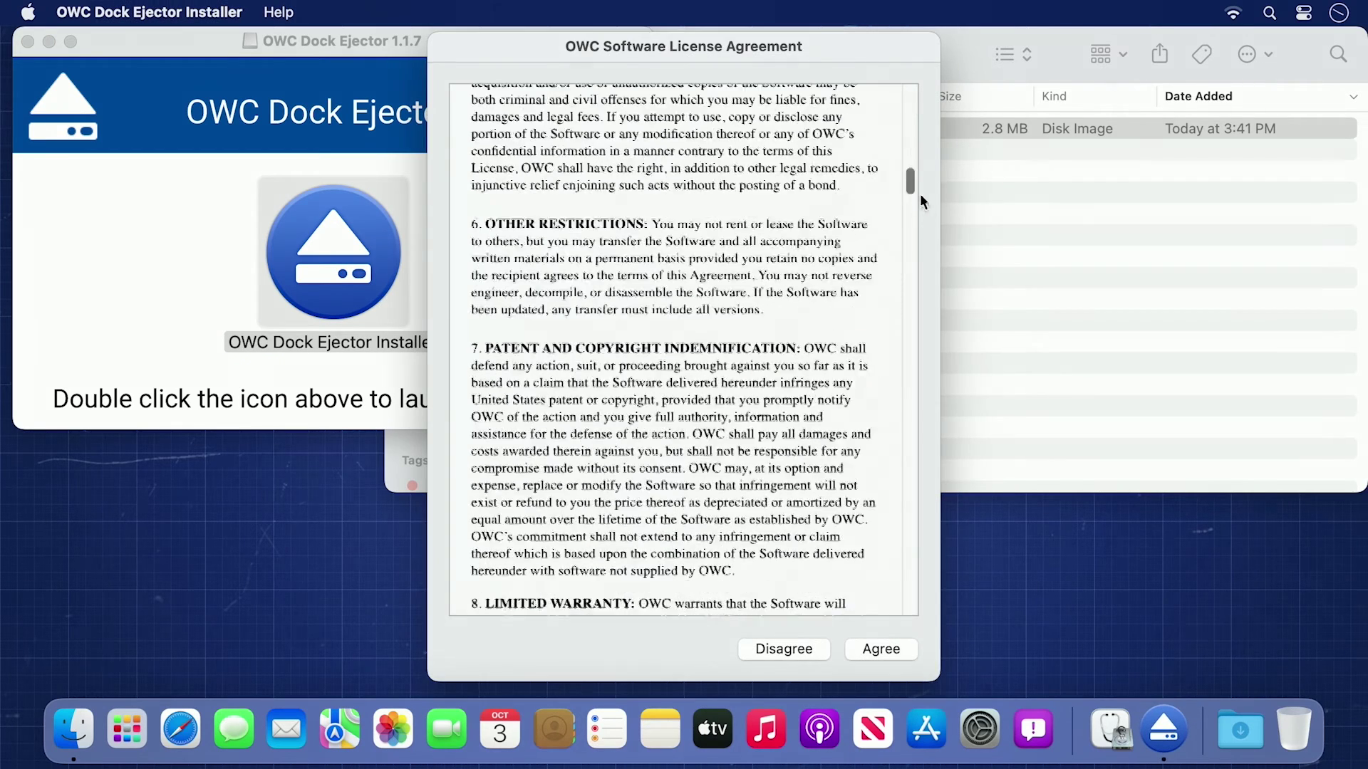
scroll(920, 194, down, 10)
click(900, 645)
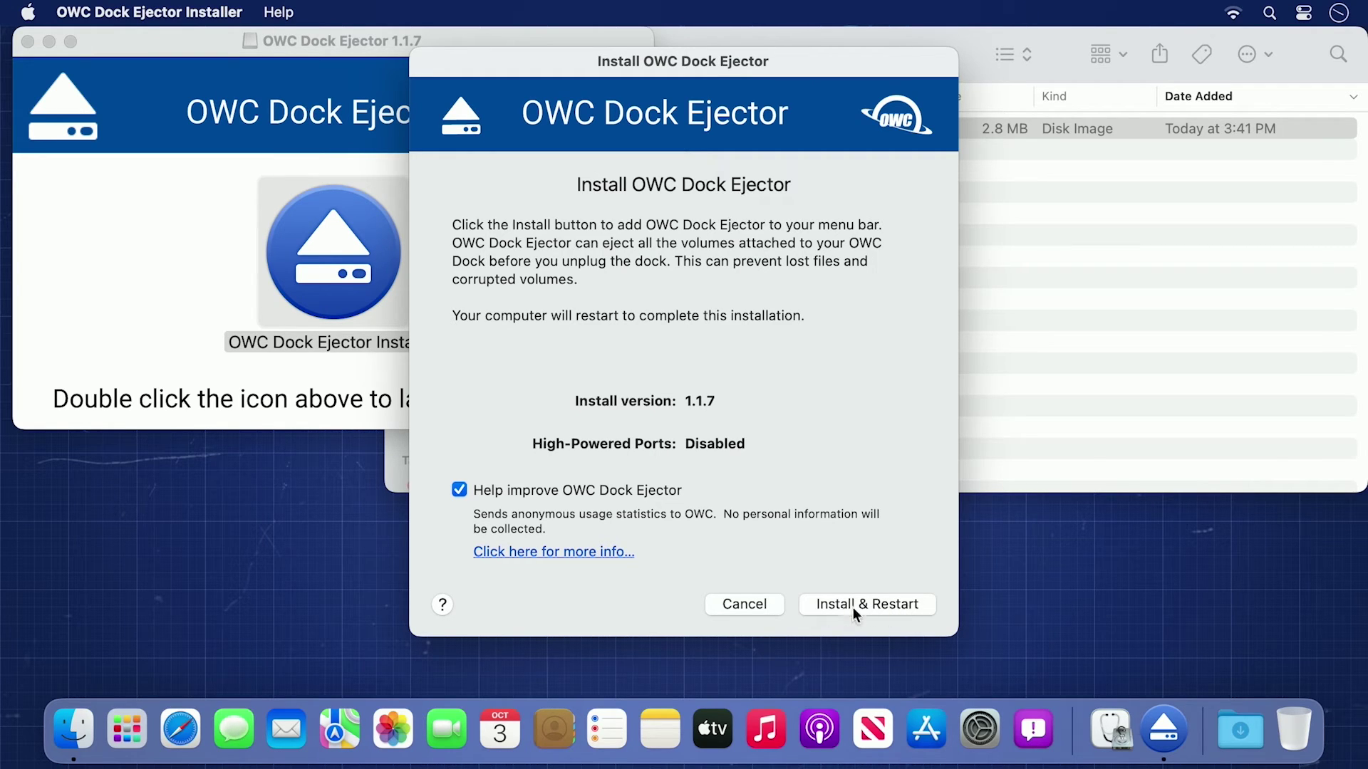
Run Install & Restart with the admin password, then go to security settings for the blocked extension.
click(871, 606)
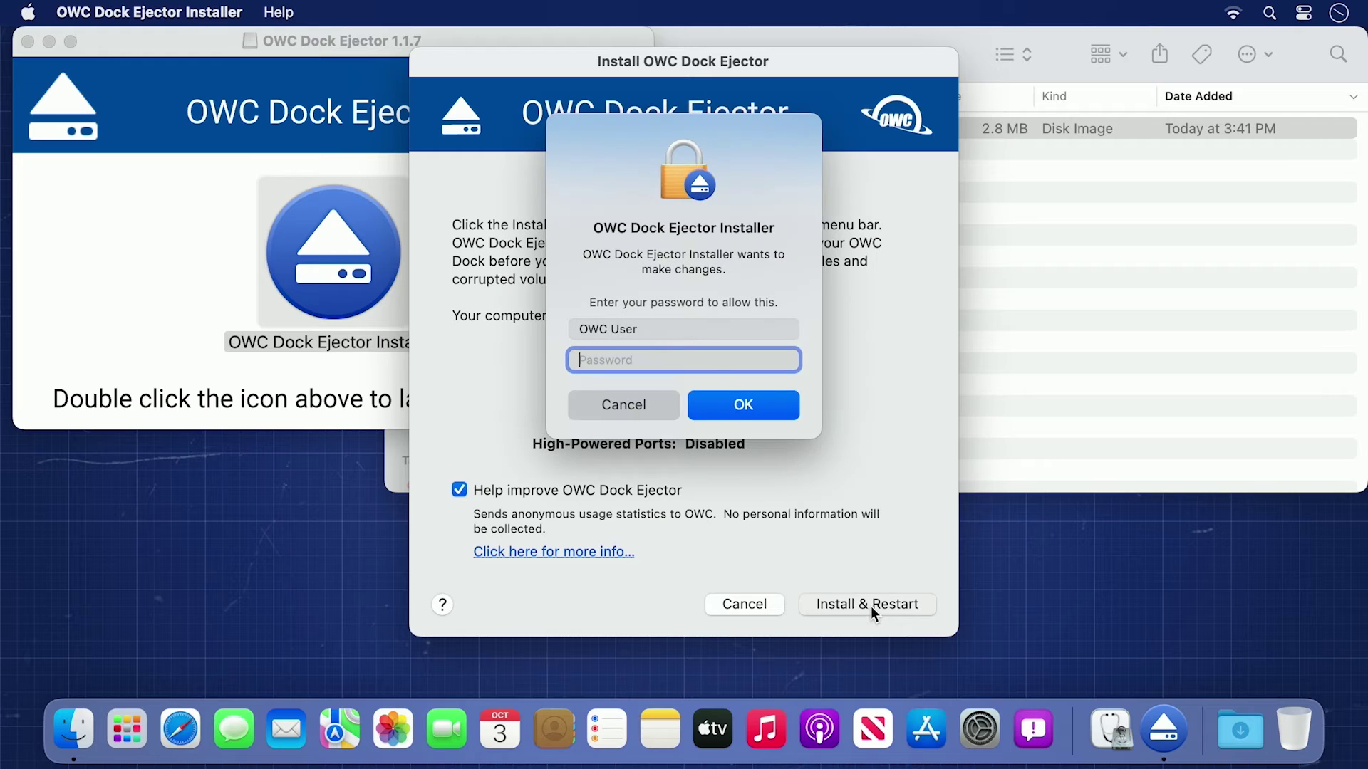
text(•••••••••)
key(Return)
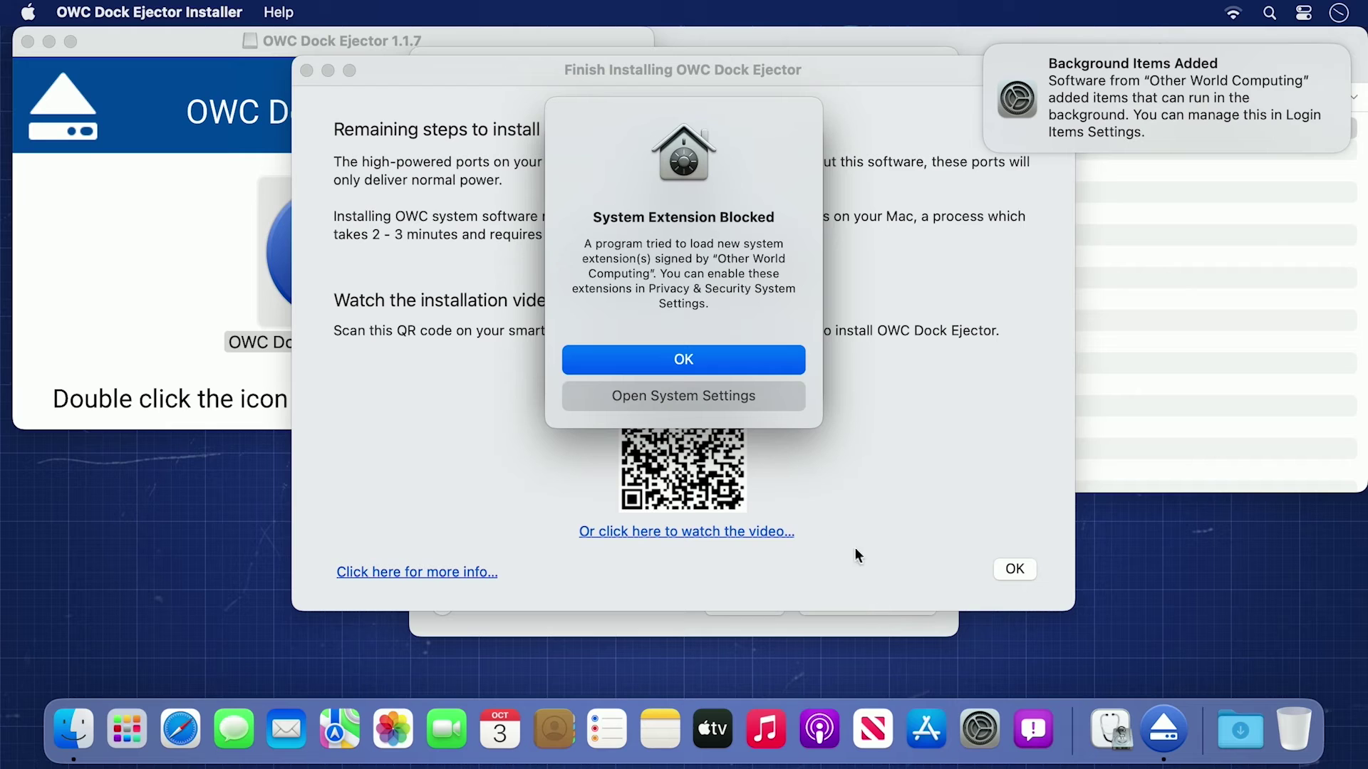
click(681, 399)
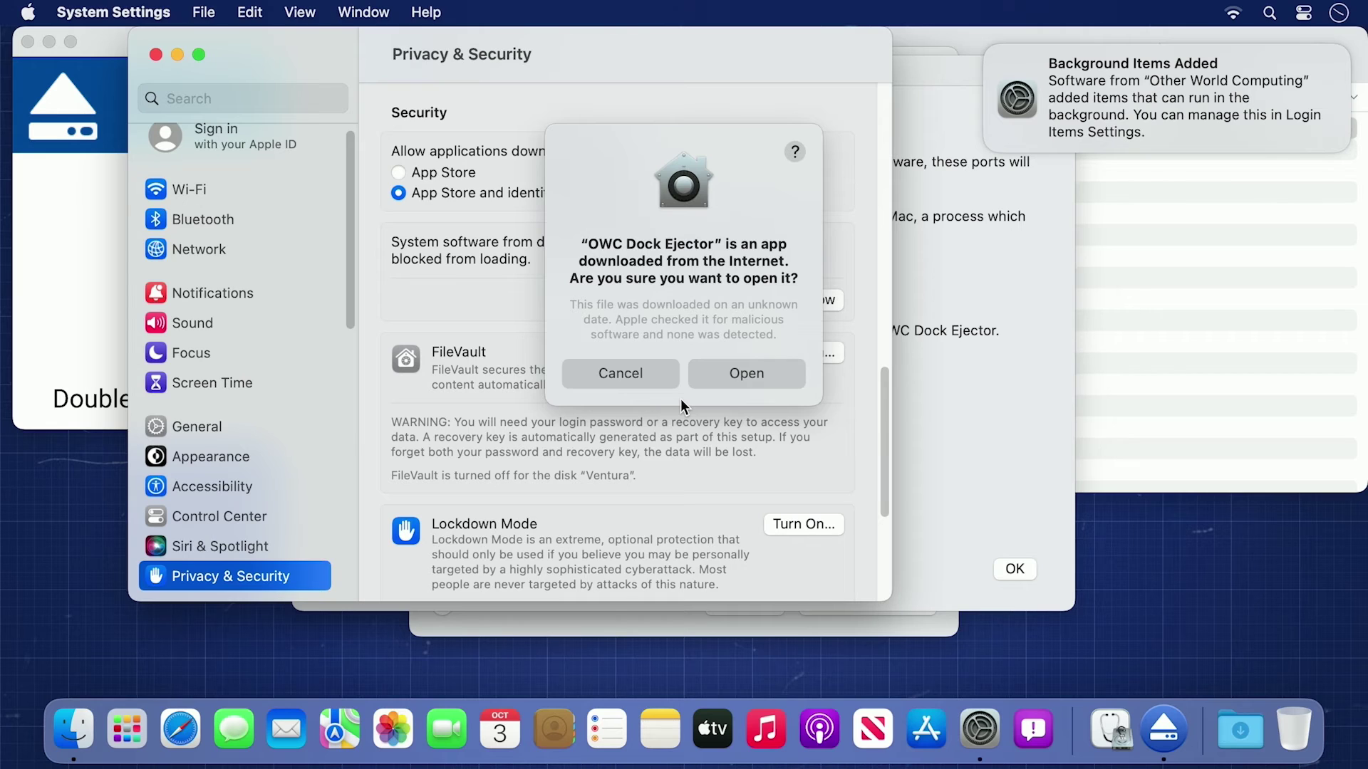
Allow Other World Computing system software in Privacy & Security with the admin password, then restart.
click(721, 379)
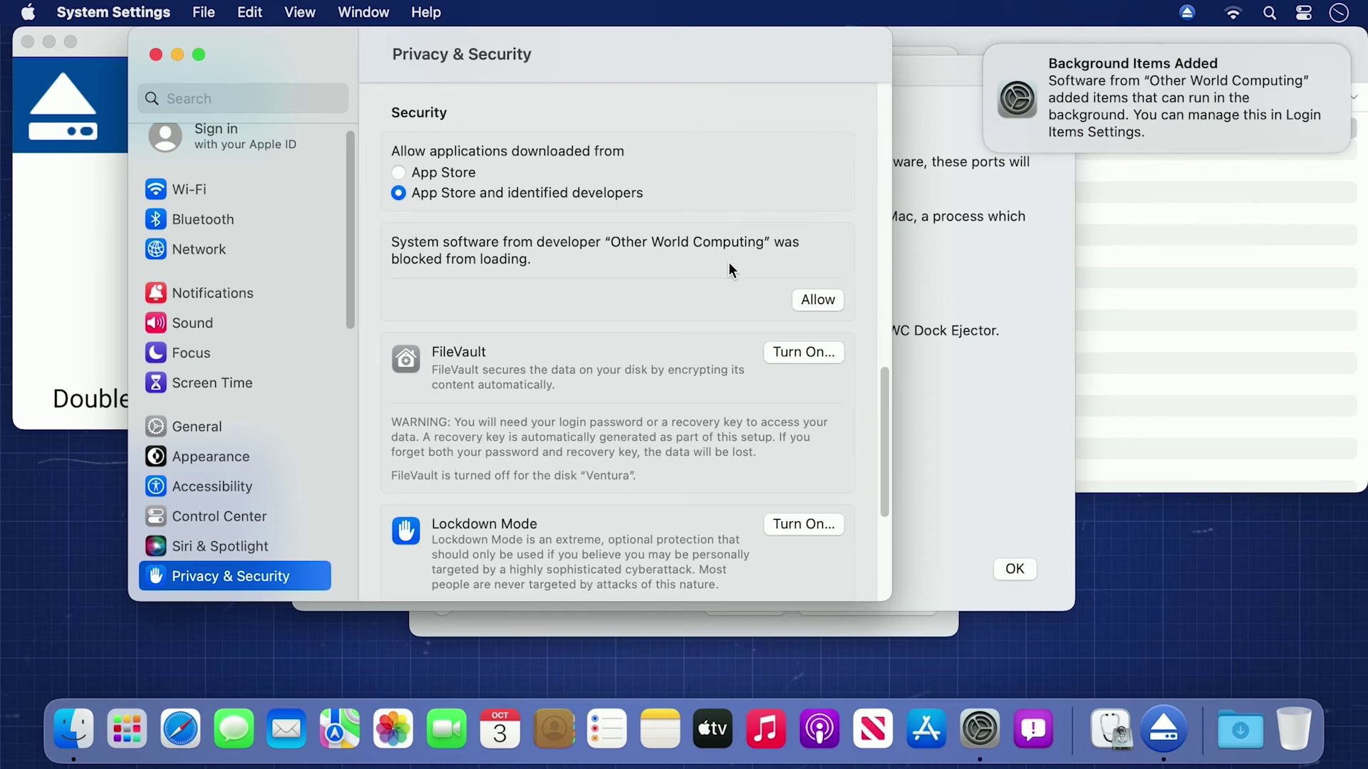
click(809, 303)
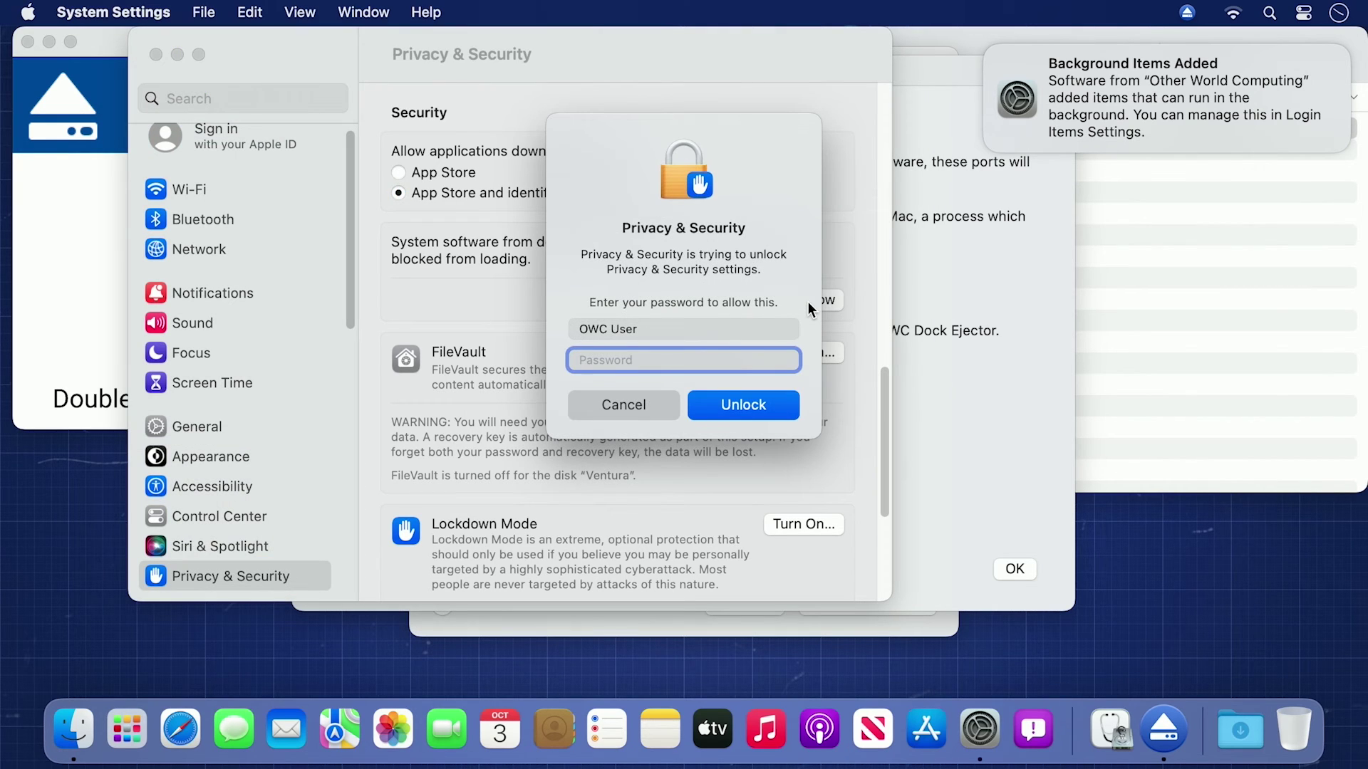
text(•••••••)
key(Return)
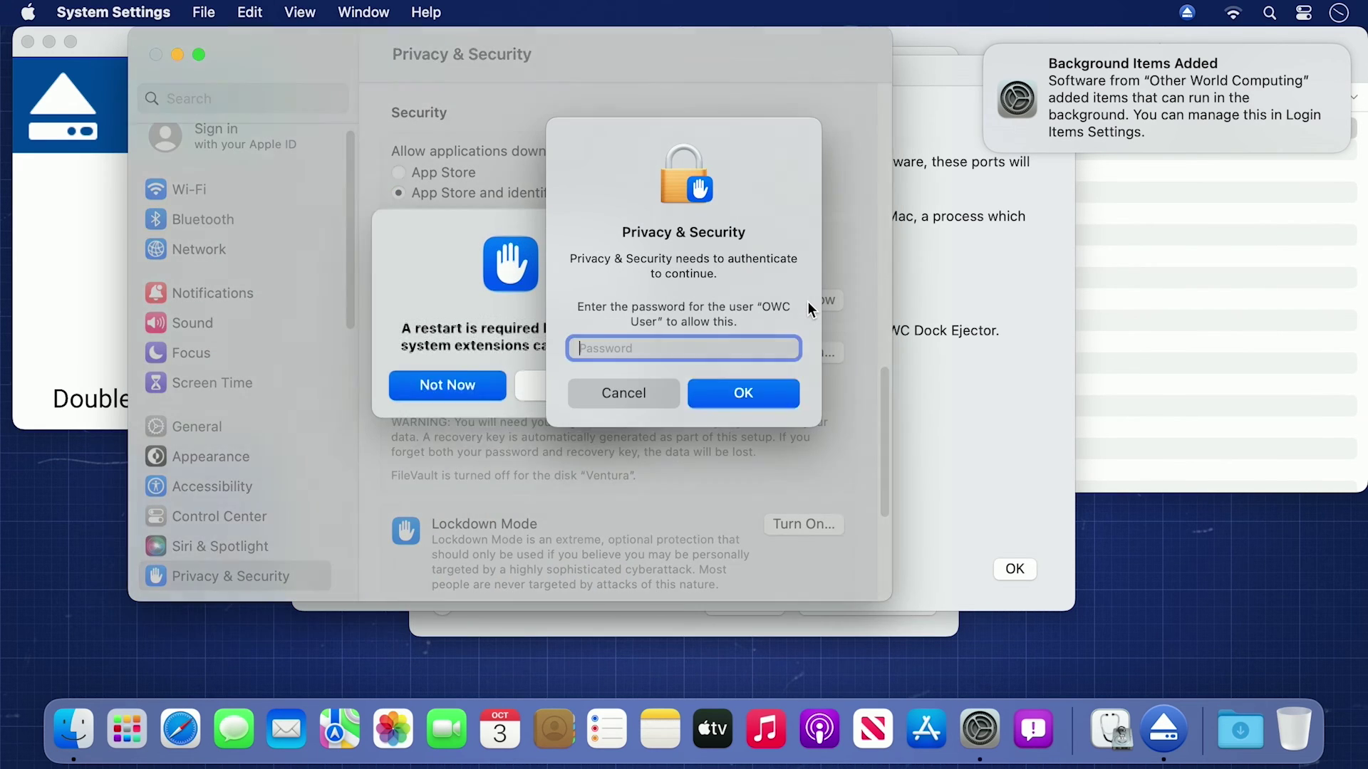
text(•••••••••)
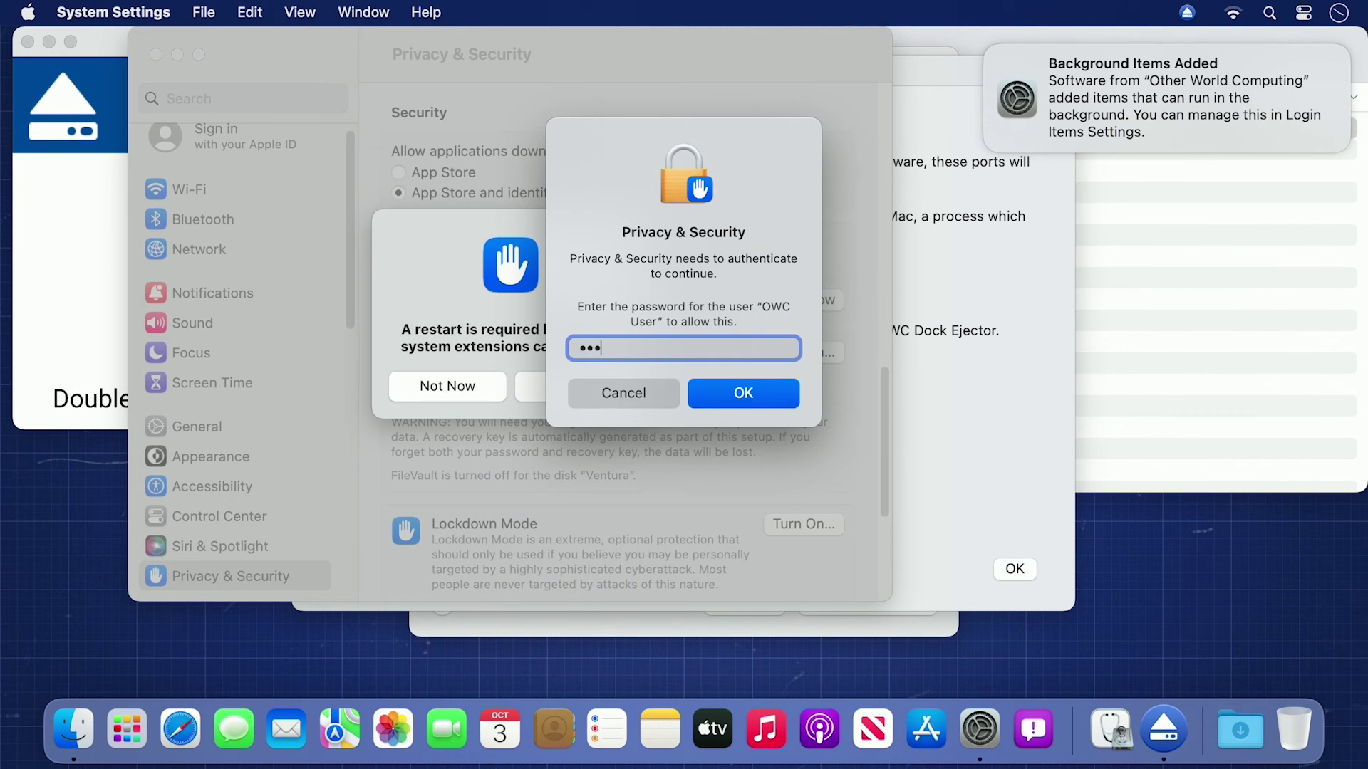
key(Return)
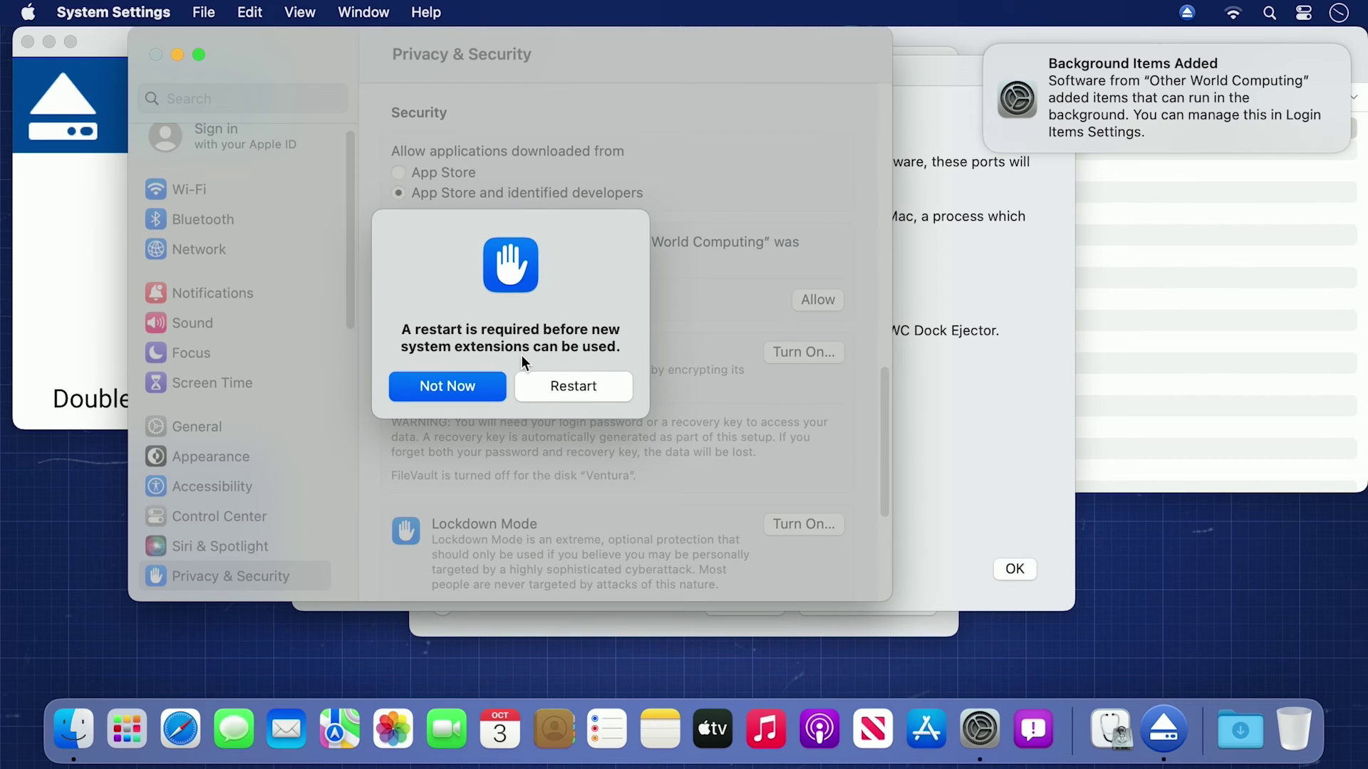
click(578, 388)
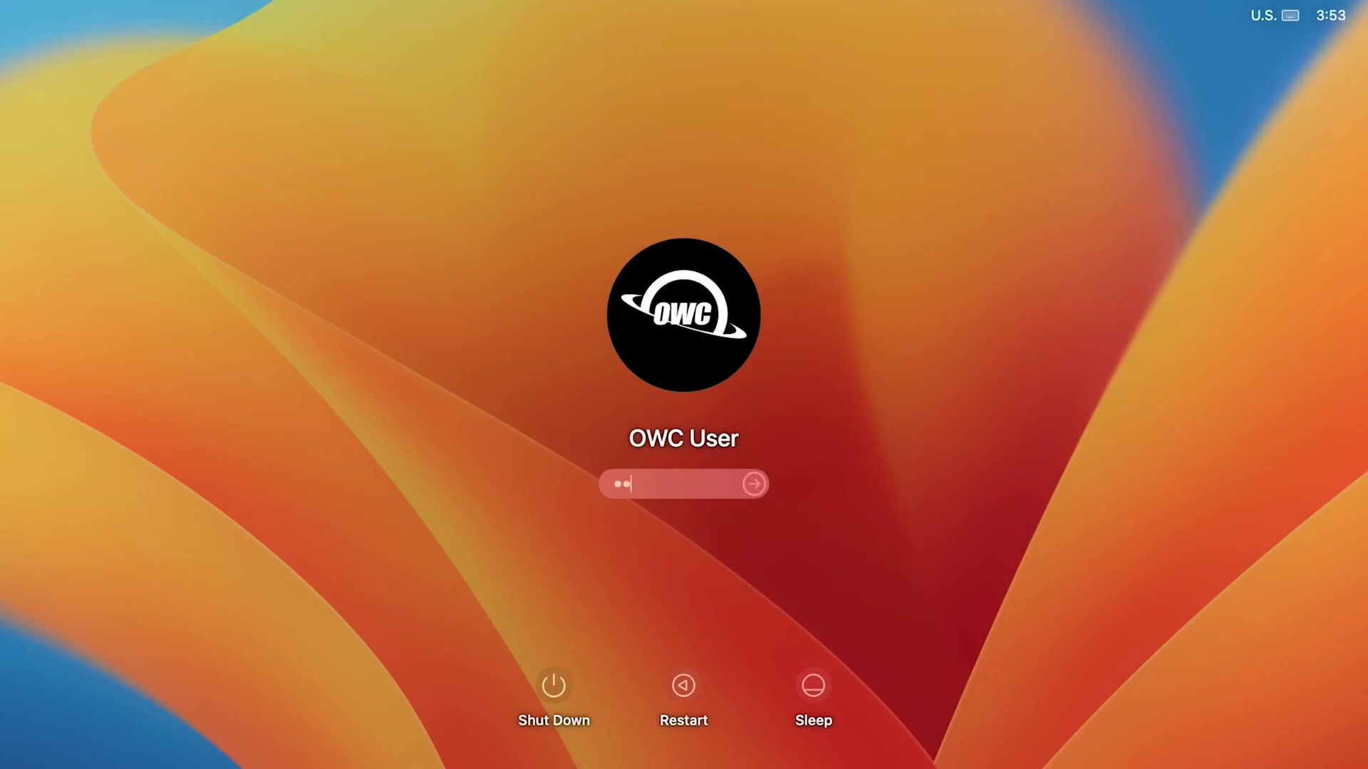
Enter the account password at the login window to sign back in.
text(•••••)
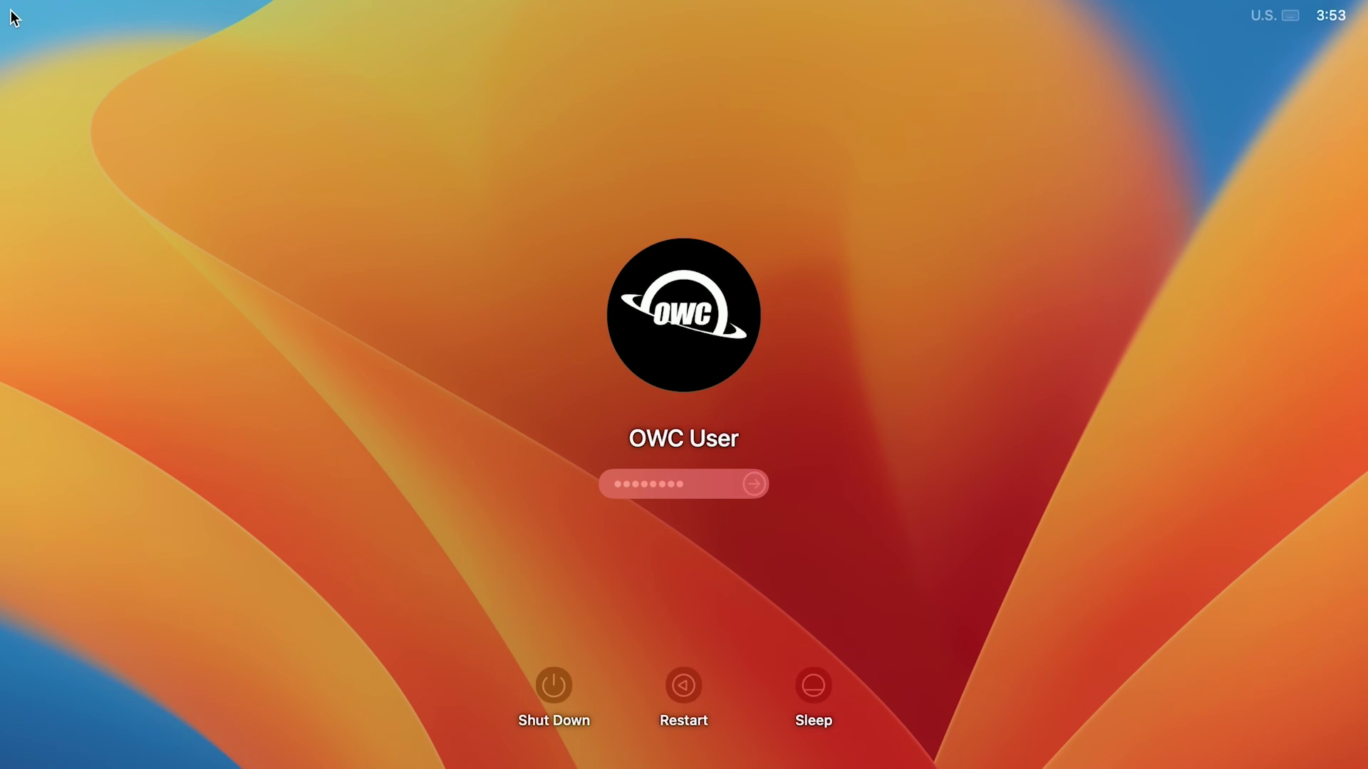
key(Return)
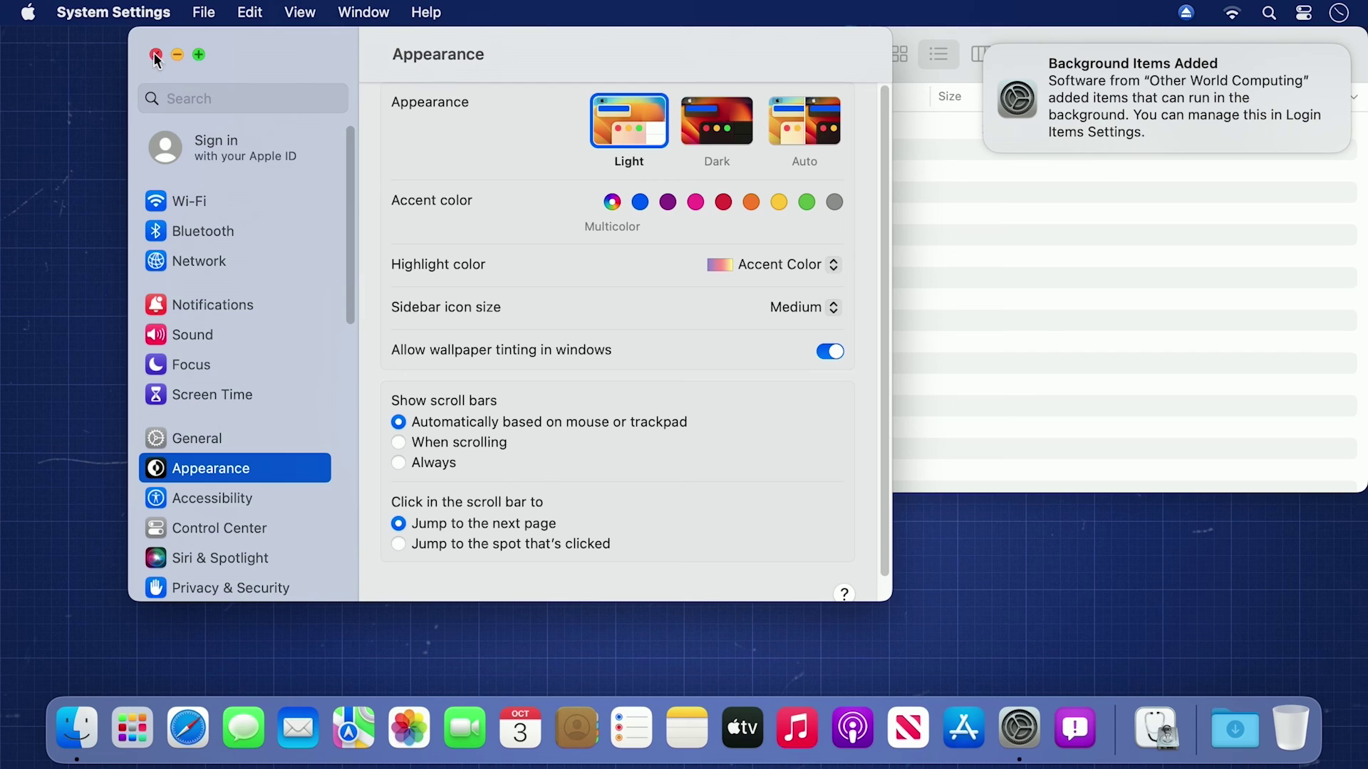
Close System Settings and dismiss the Background Items Added notification.
click(157, 56)
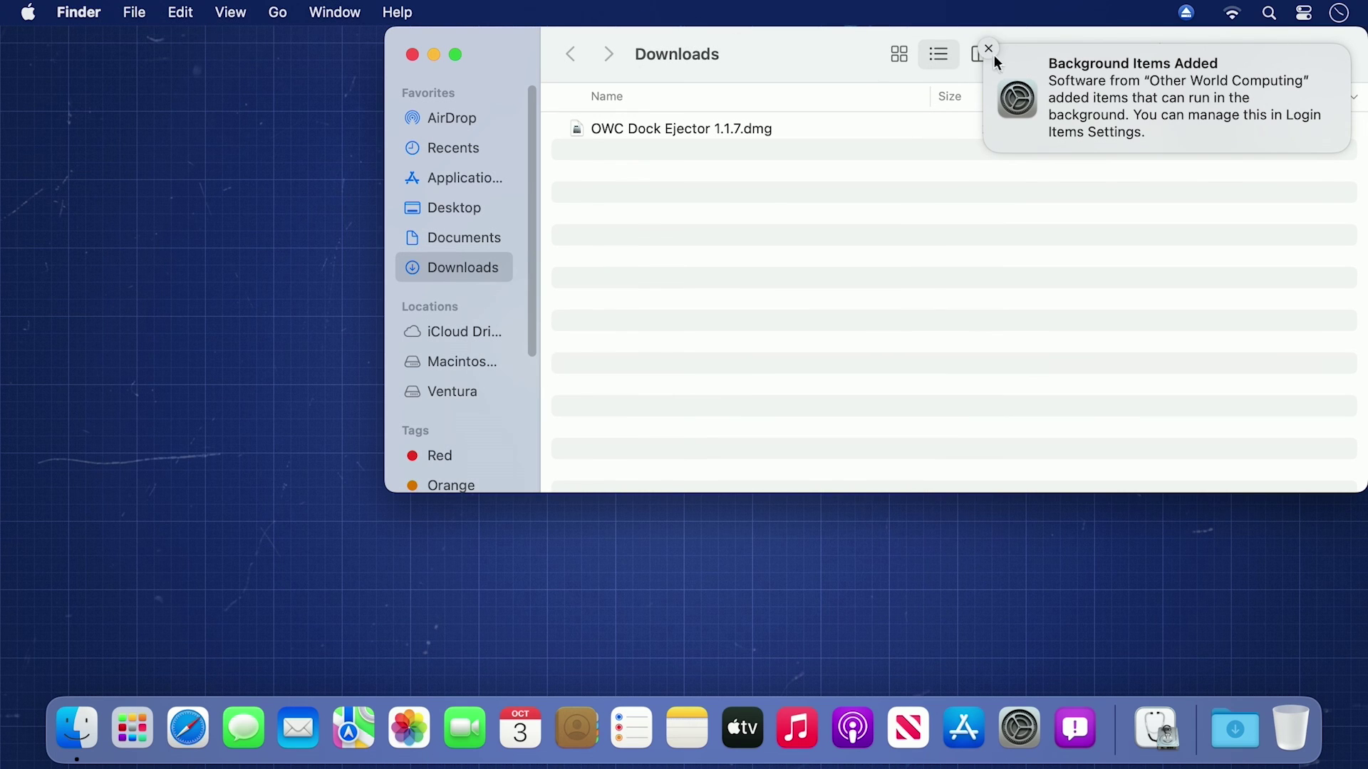
click(990, 49)
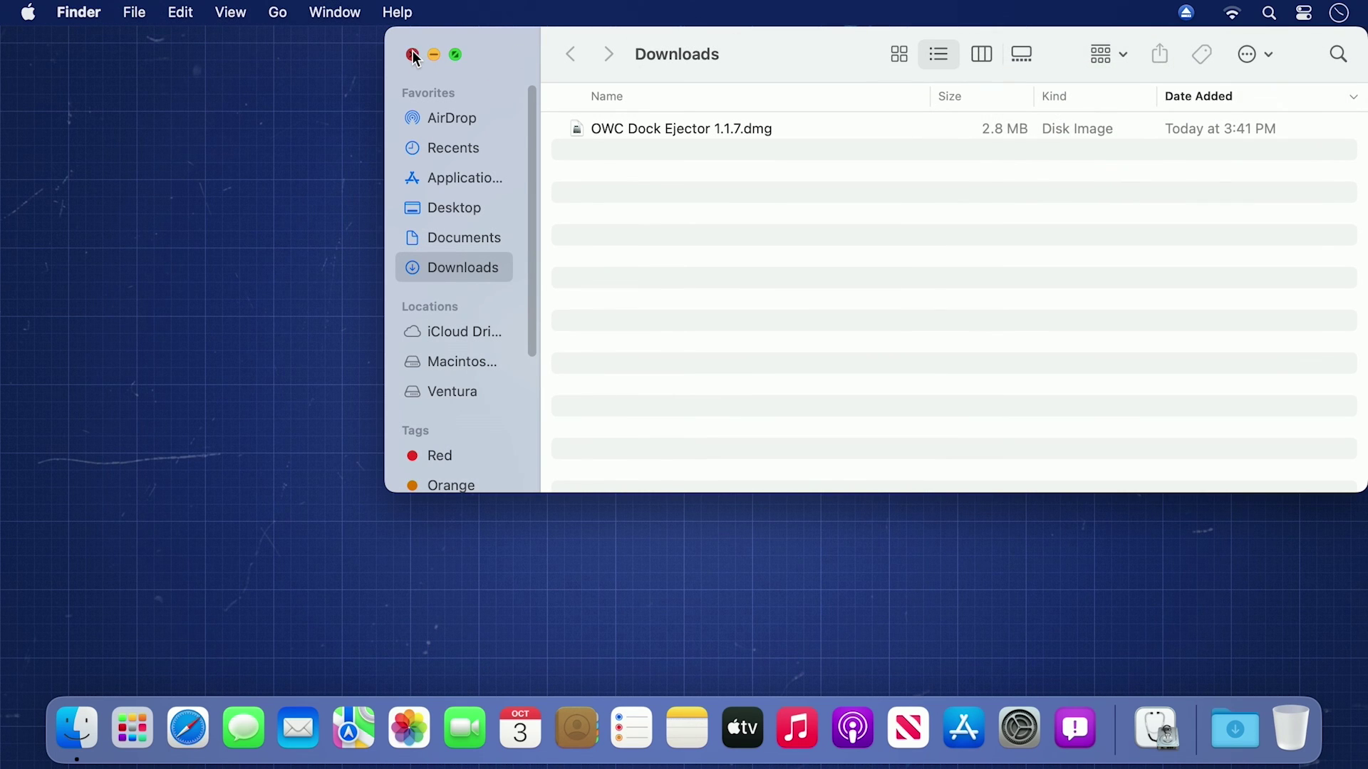